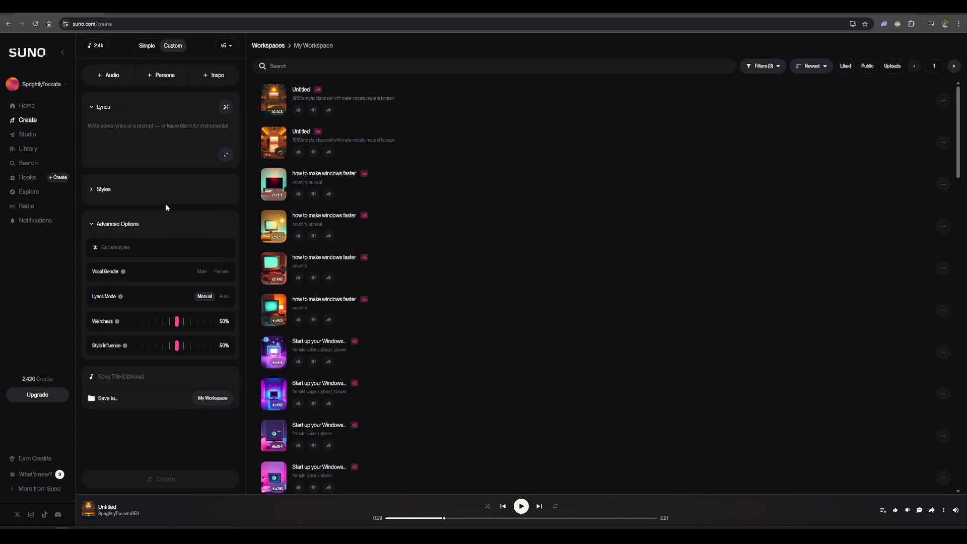
Expand the Styles section of the custom song form
click(118, 191)
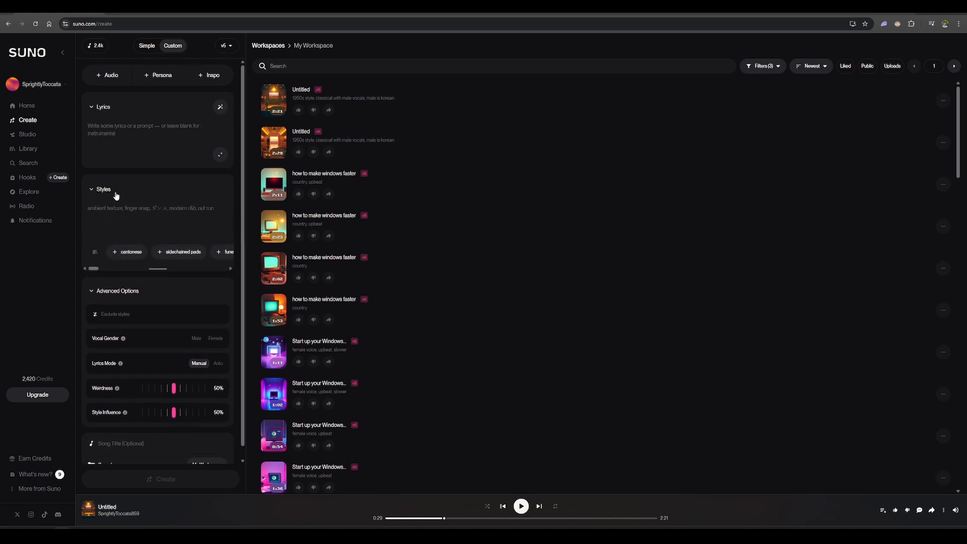
click(95, 190)
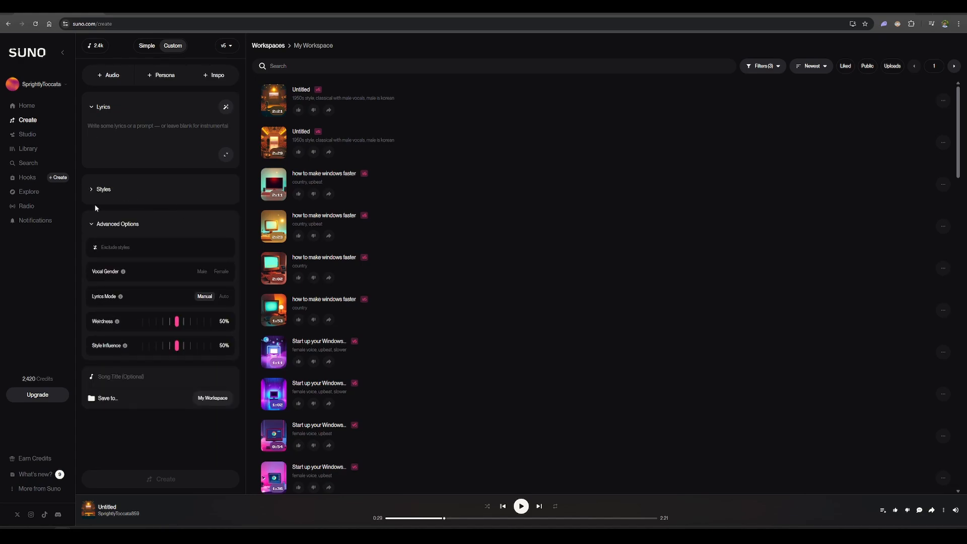
click(118, 191)
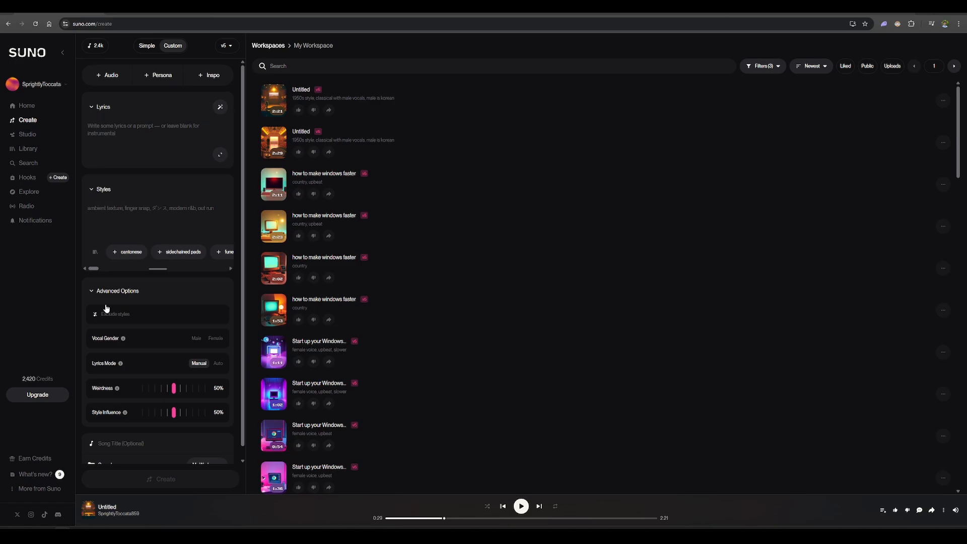
Switch to ChatGPT and send "write me a suno prompt that will generate an exciting hanz zimmer style song for a horror movie"
click(62, 534)
click(166, 497)
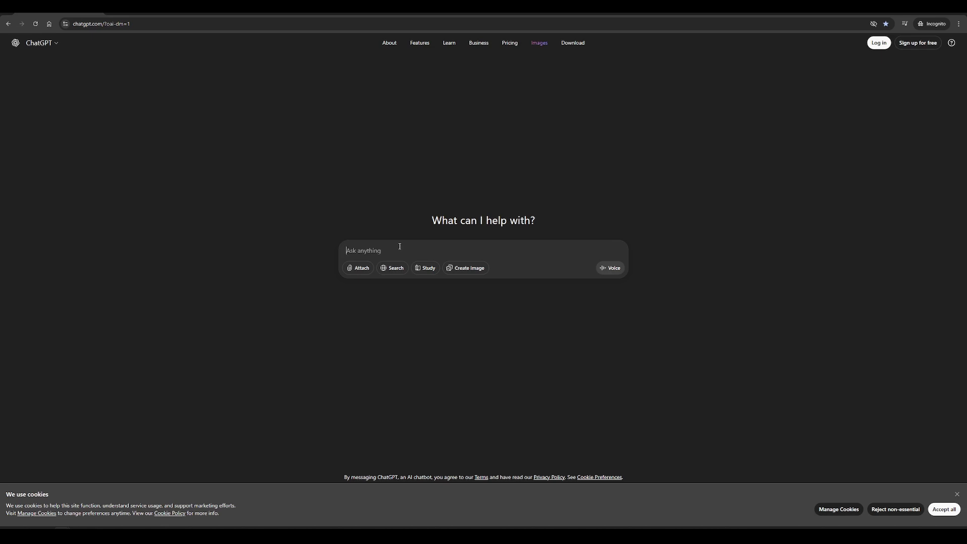
text(write me a suno prompt)
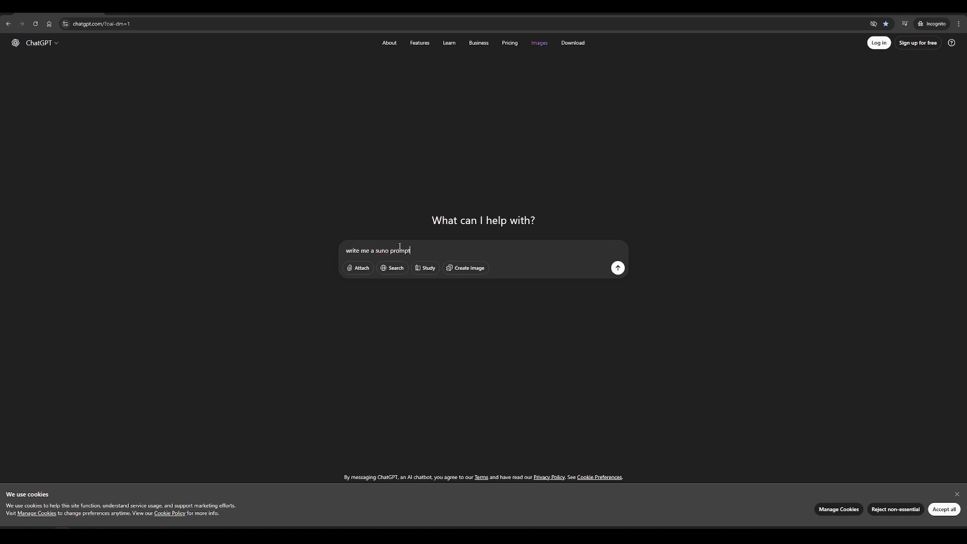
text( that will generate a n exciting hanz zimmer style song )
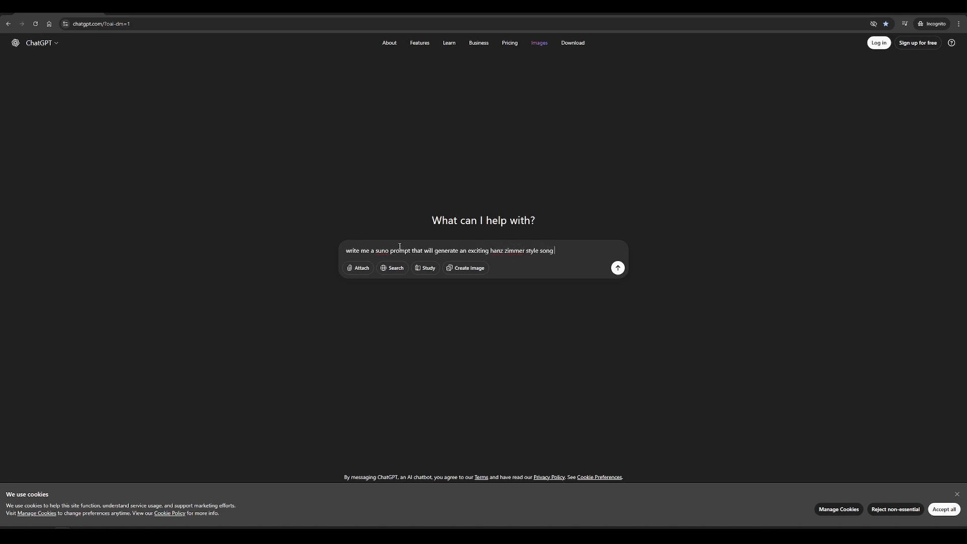
text(for a horror movie)
key(Return)
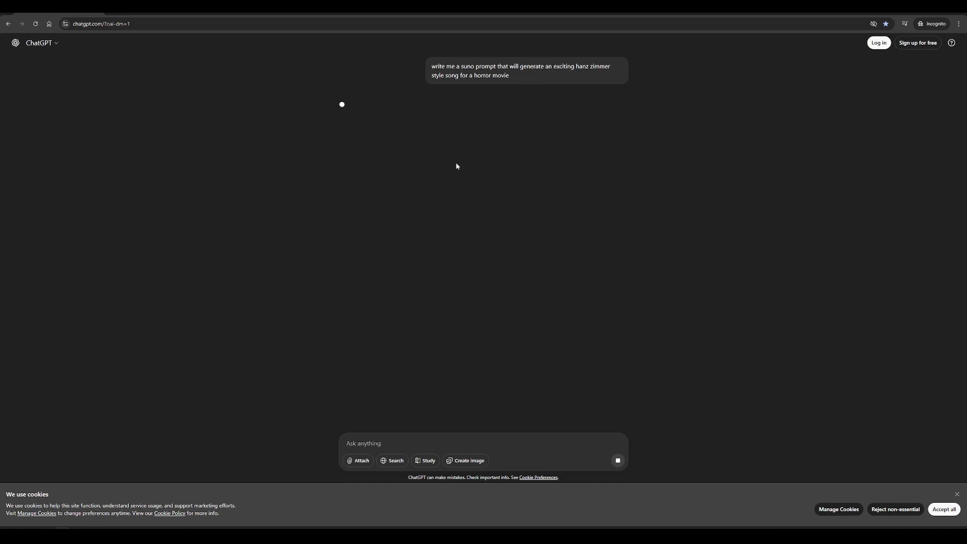
Copy the full orchestral horror soundtrack prompt from ChatGPT's reply
triple_click(520, 80)
click(442, 102)
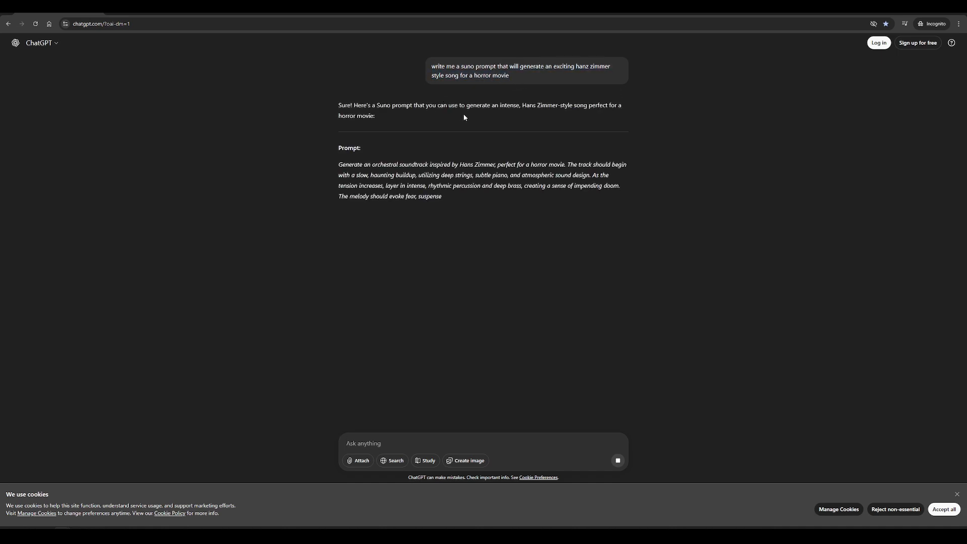
drag(476, 219, 339, 164)
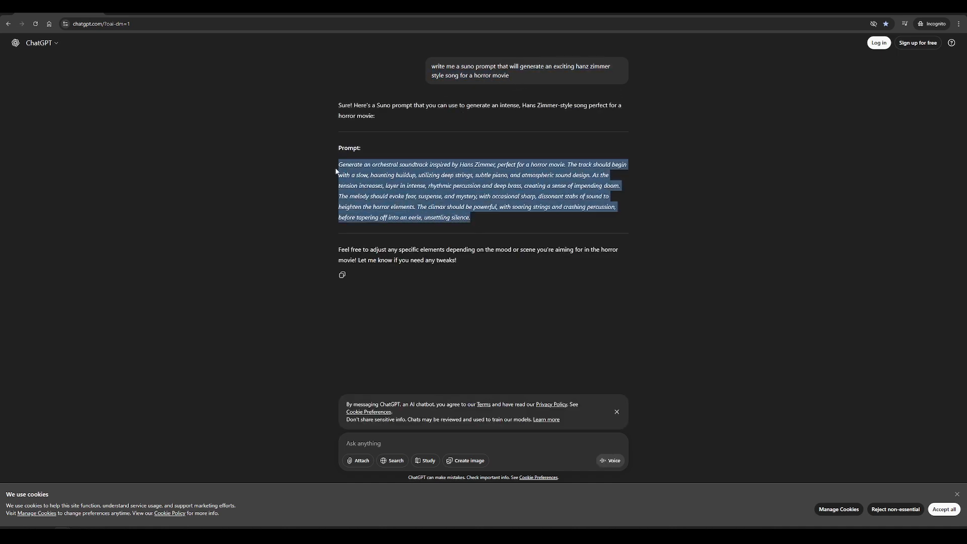
click(396, 177)
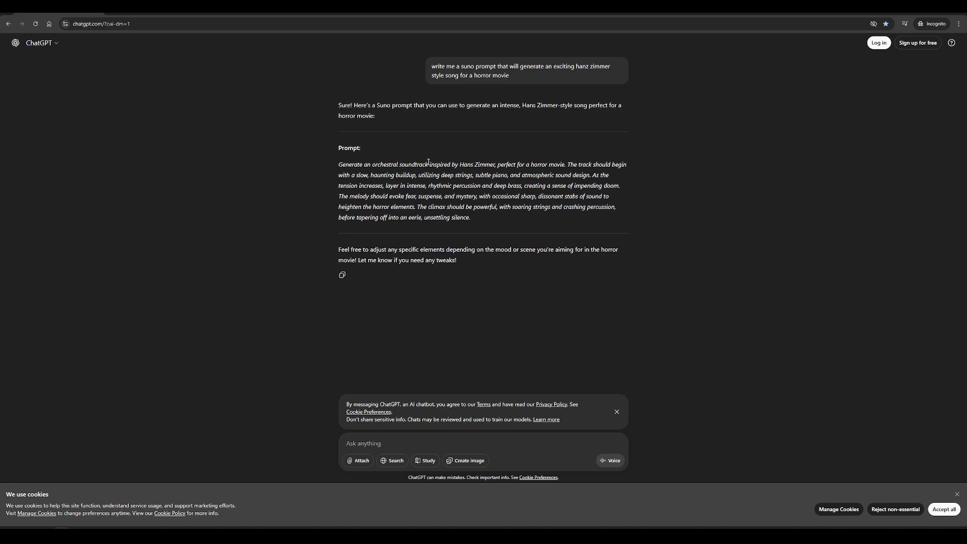
drag(502, 217, 329, 167)
click(743, 198)
Switch to Suno, paste the copied prompt as the song's style description and generate the song with the lyrics left blank
click(923, 7)
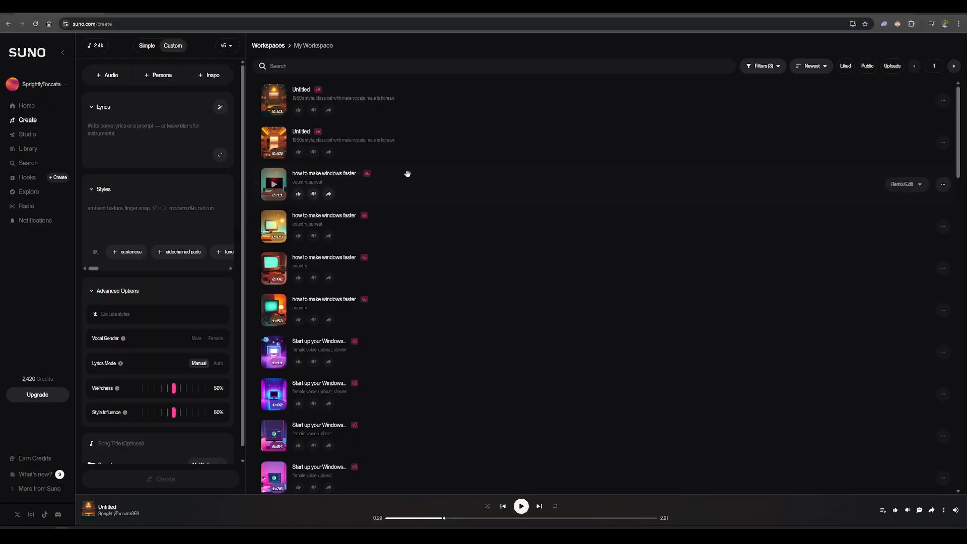
click(126, 208)
text(The suspenseful melody crescendos with frenetic strings and explosive percussion, then fades to chilling silence.)
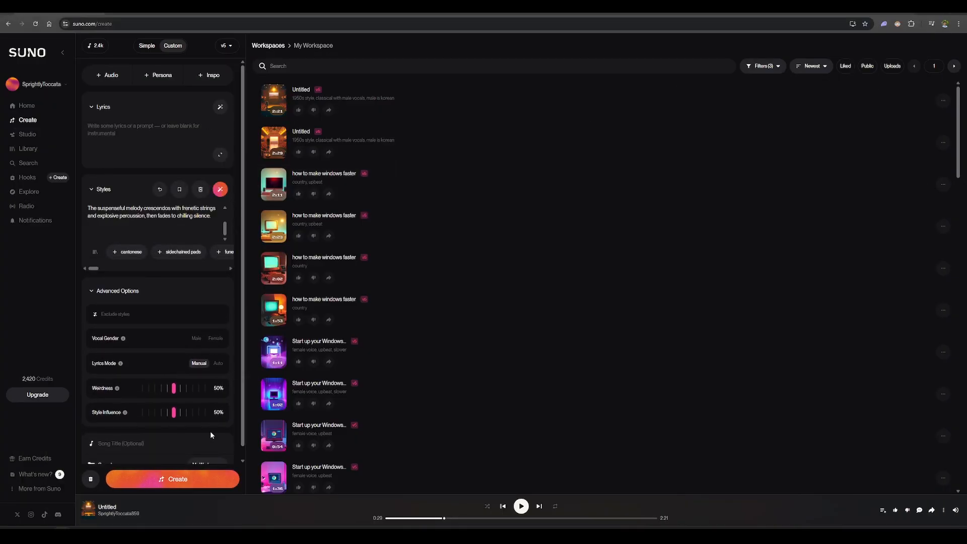
scroll(171, 222, up, 1)
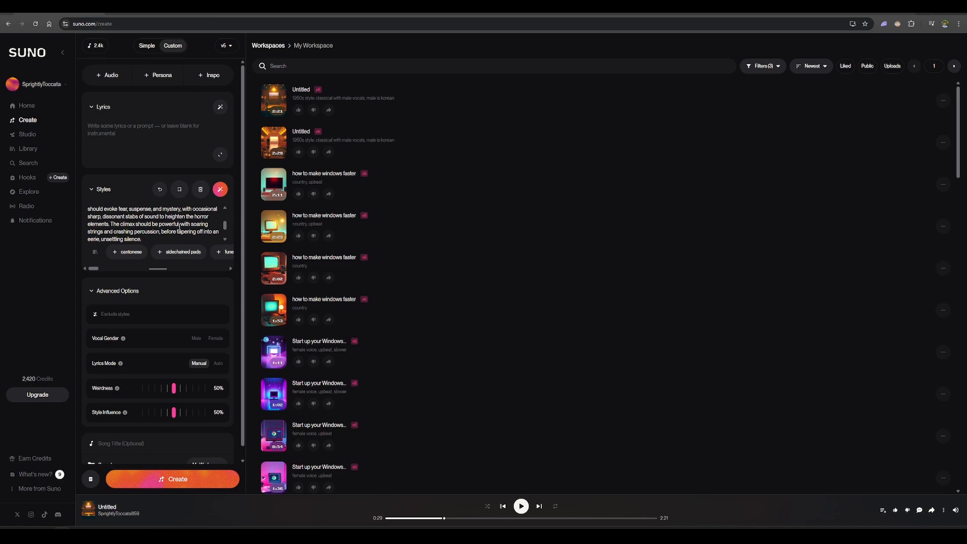
scroll(178, 226, up, 2)
scroll(178, 226, down, 3)
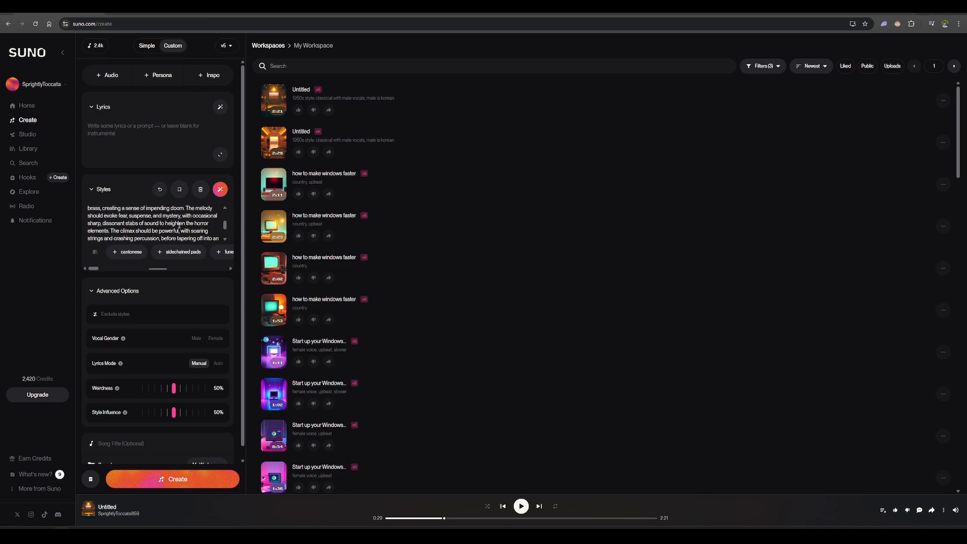
click(204, 481)
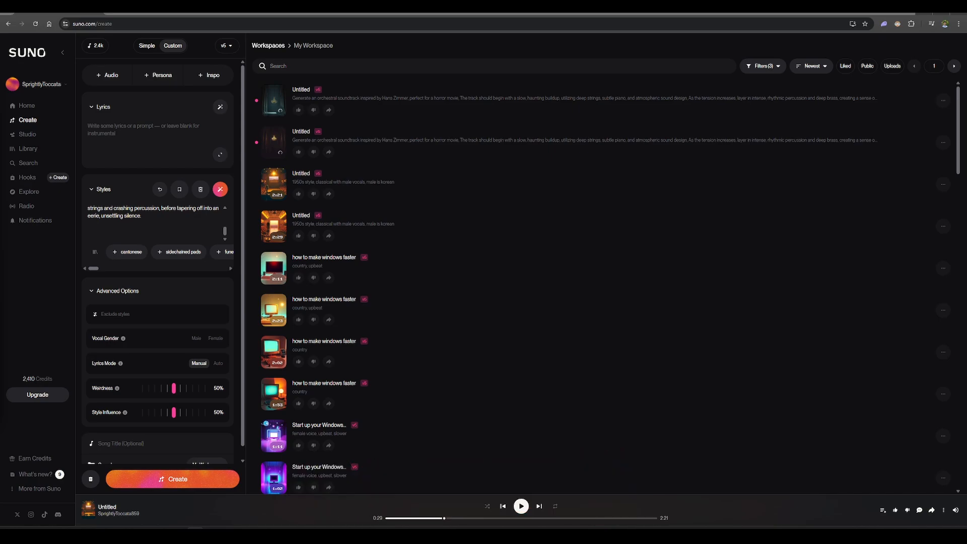
click(132, 134)
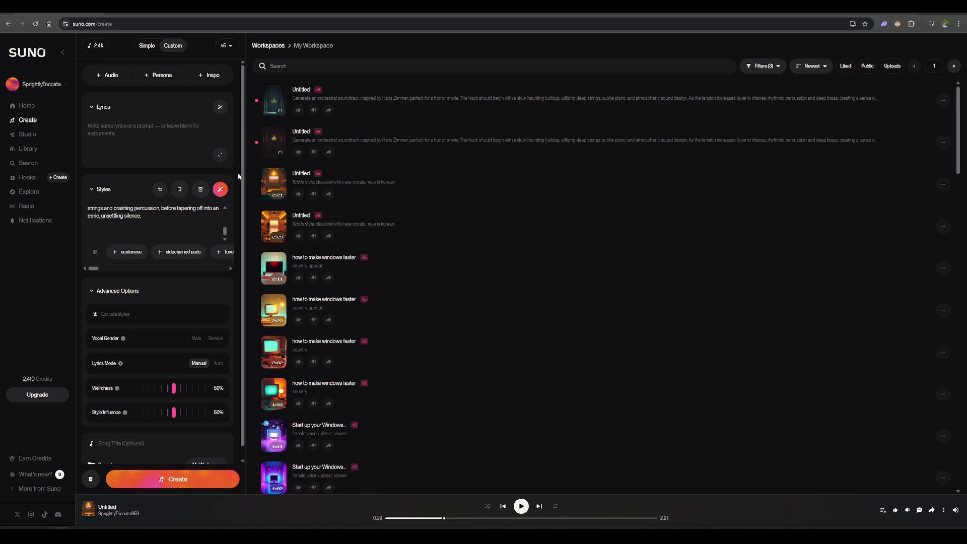
Listen to part of both newly generated horror soundtrack versions, starting with the second one, and pause playback
mouse_move(274, 149)
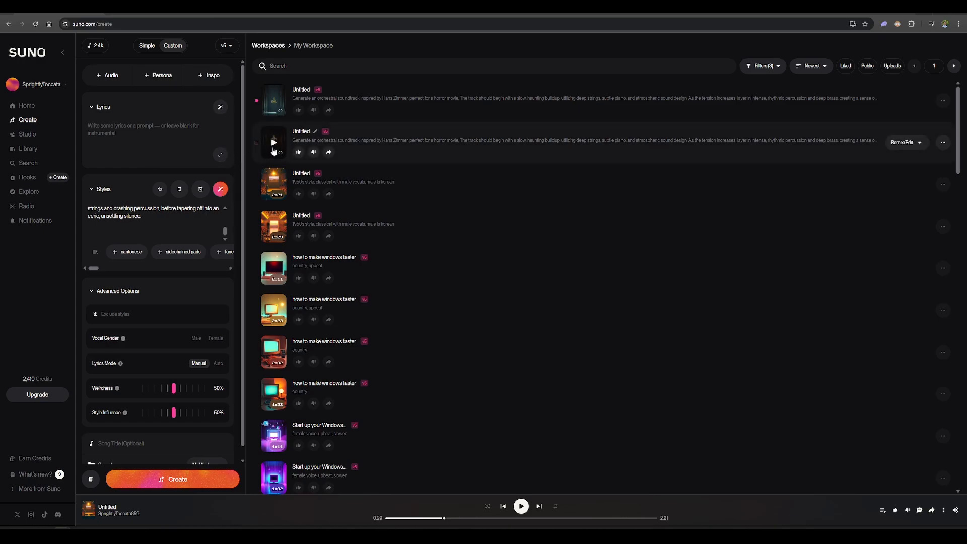
click(274, 147)
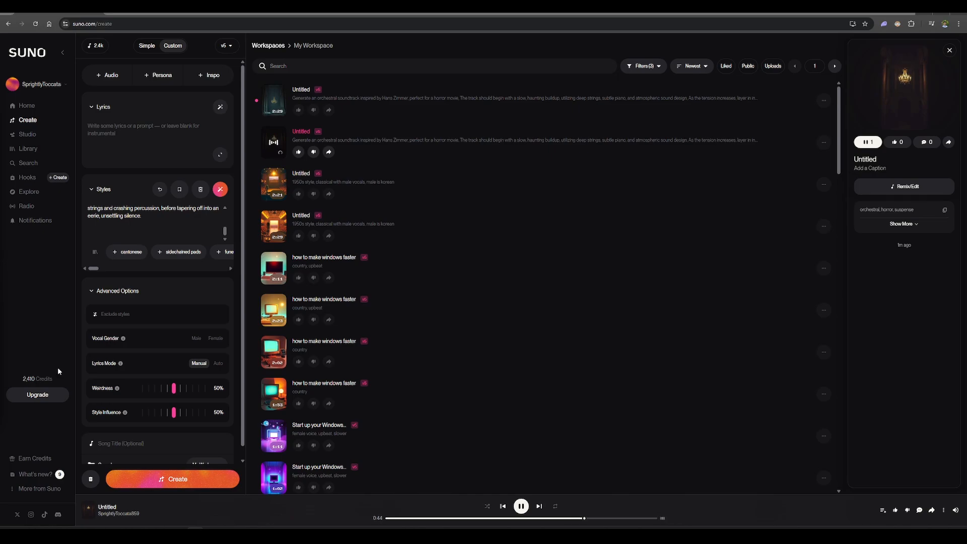
click(274, 144)
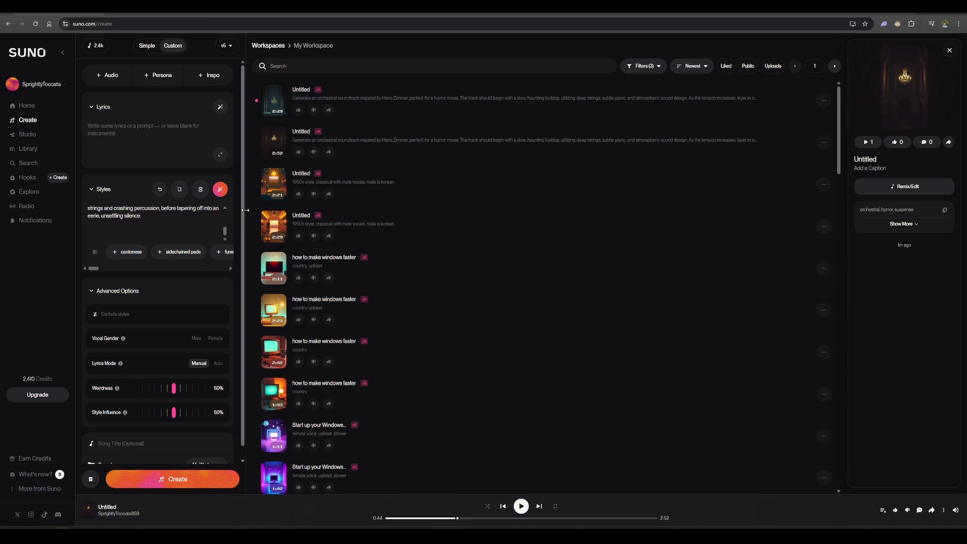
click(274, 102)
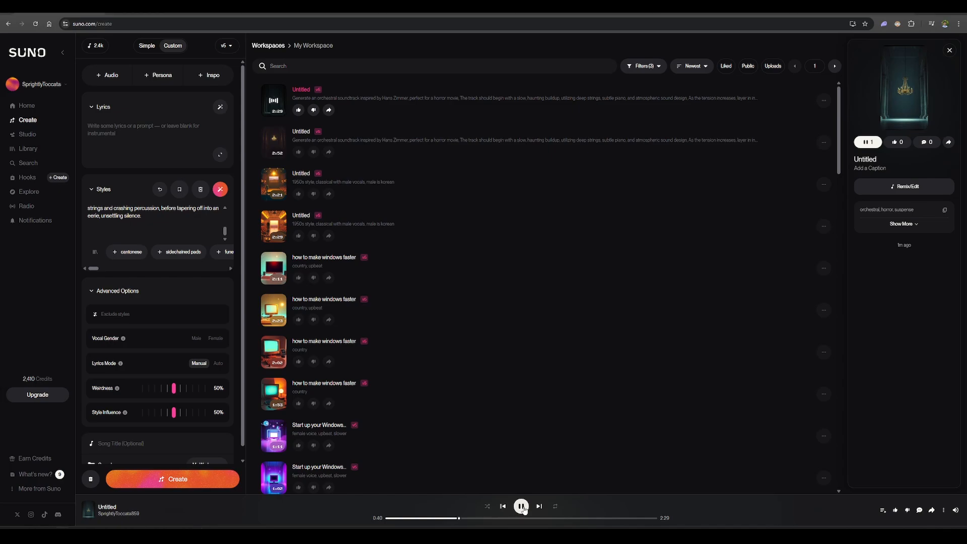
click(522, 507)
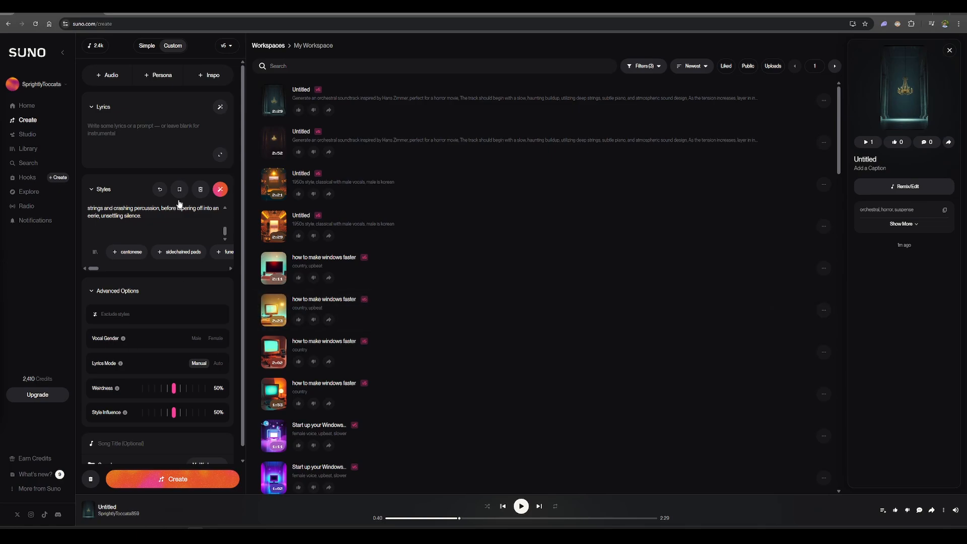
Delete the whole soundtrack prompt from the Styles description
key(ctrl+a)
click(166, 230)
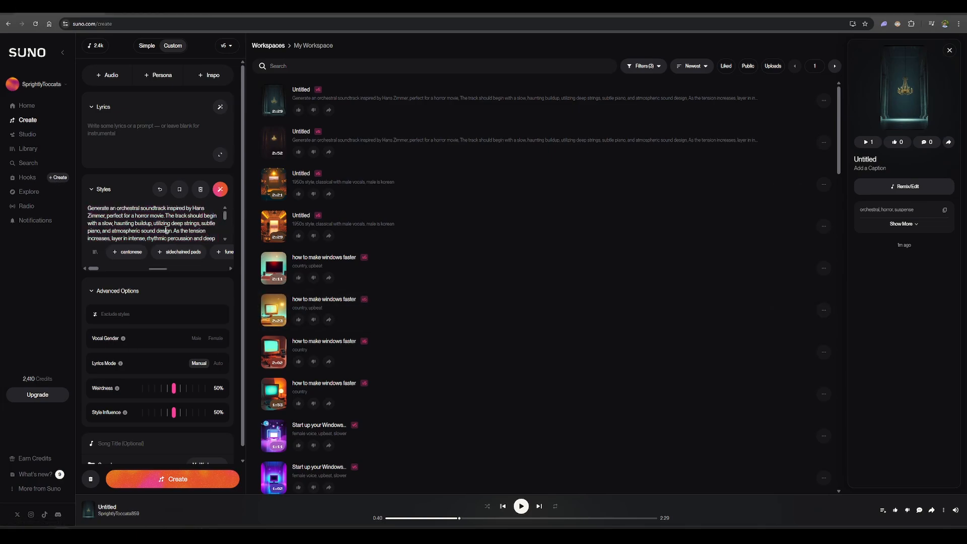
scroll(173, 228, down, 5)
drag(173, 228, 28, 149)
key(BackSpace)
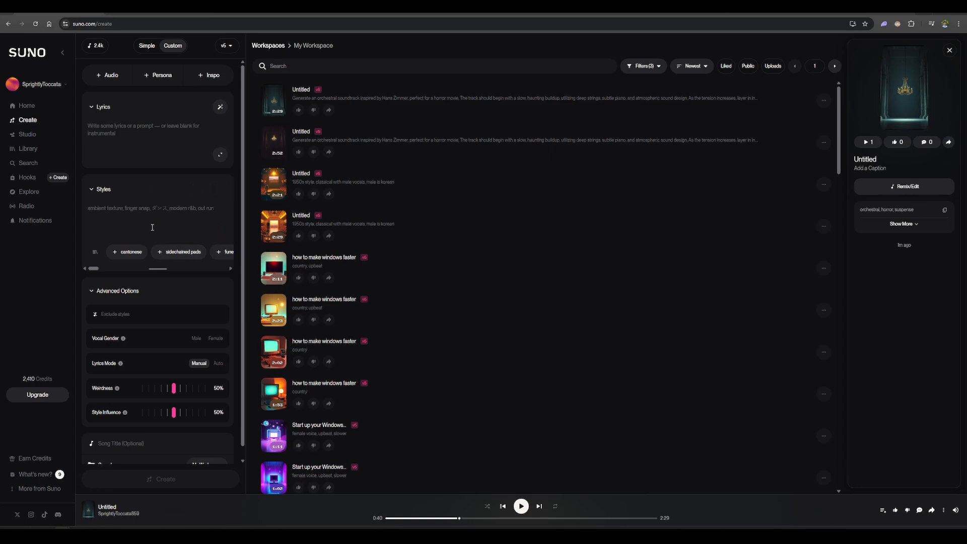
In ChatGPT, send "write me a limerick about a youtube channel named robotic capybara and his videos (very helpful btw) for tech support"
mouse_move(112, 535)
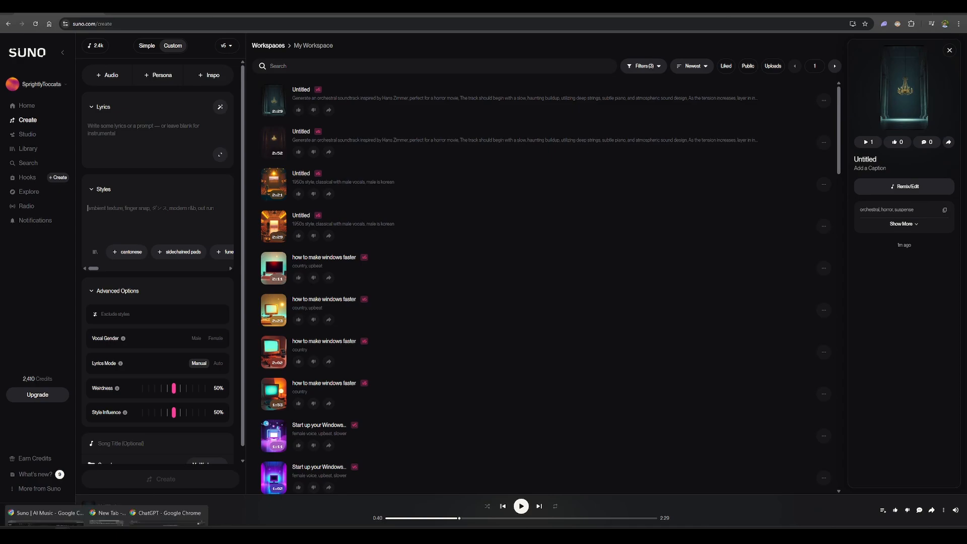
click(186, 503)
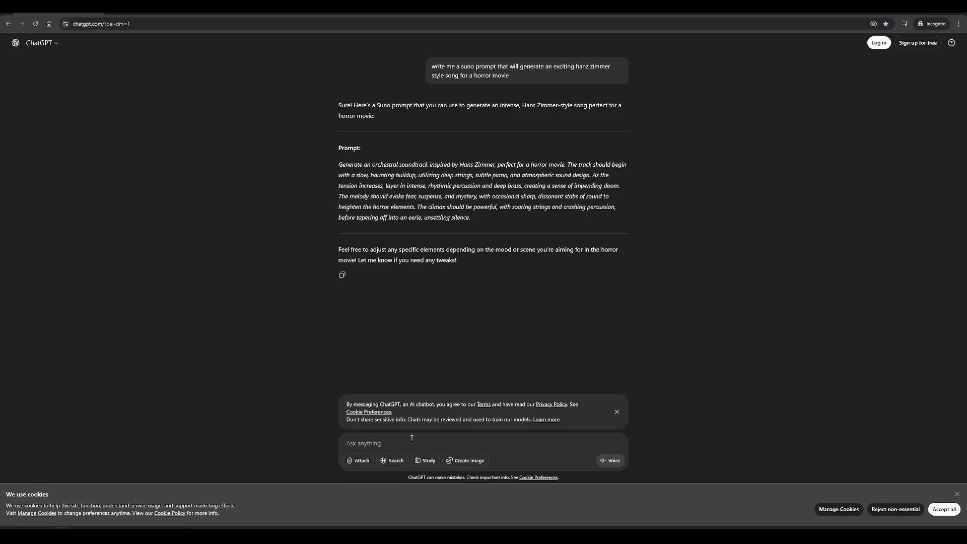
click(616, 411)
text(wri)
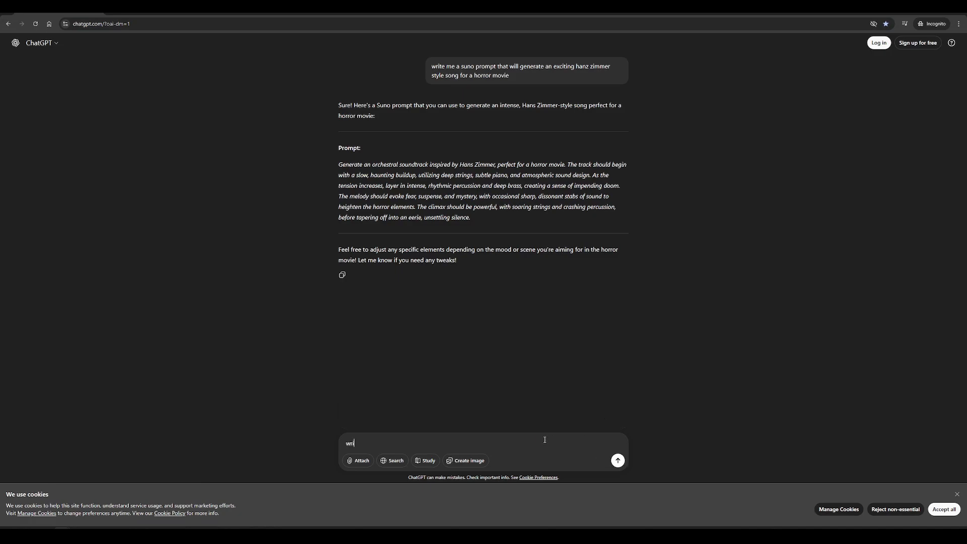
text(te me a limerick about a youtube hcann)
key(BackSpace)
key(BackSpace)
key(BackSpace)
key(BackSpace)
text(hannel na)
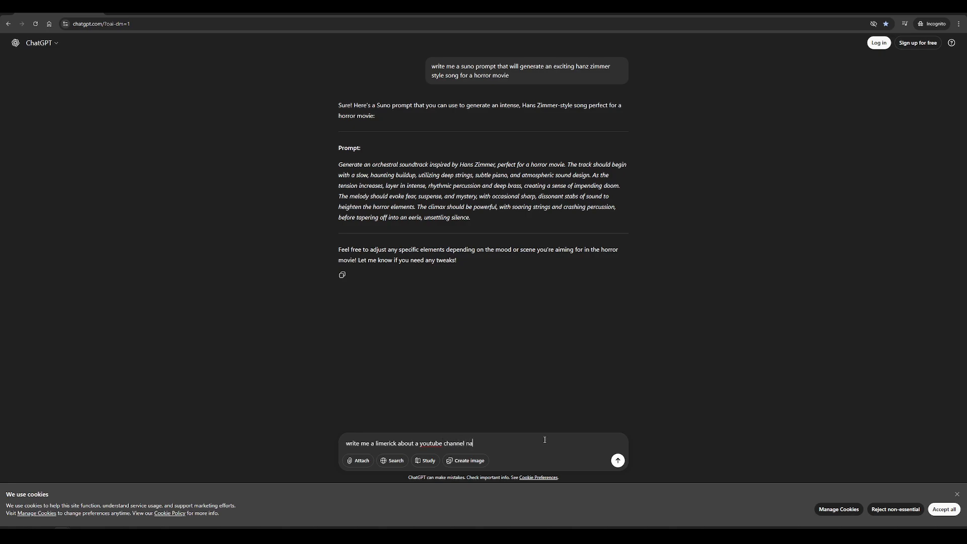
text(med robotic capybara and his videos (very helpful btw))
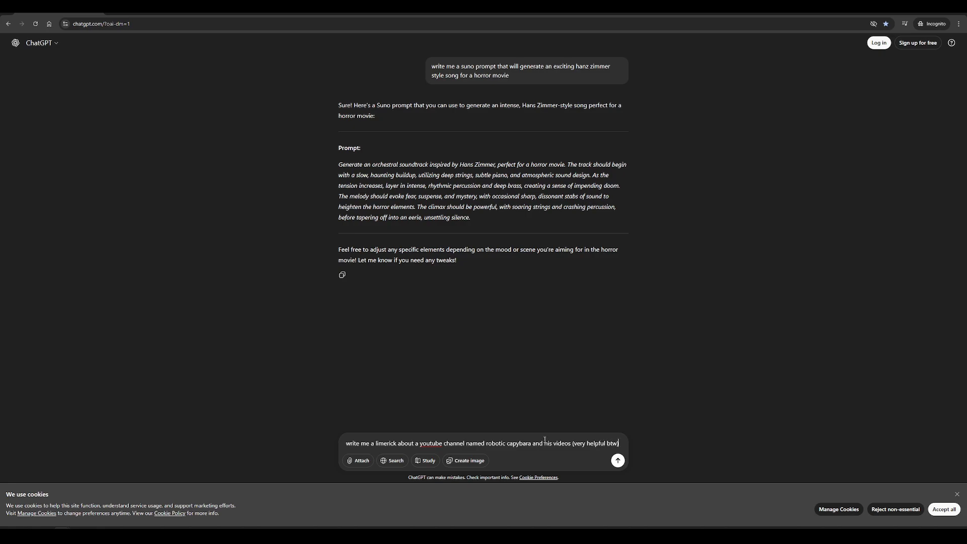
text( for te)
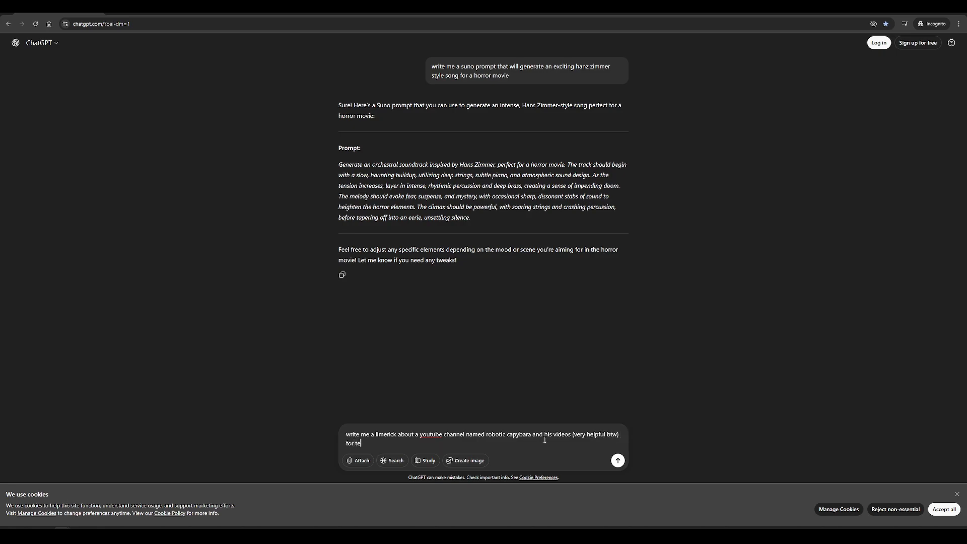
text(ch support)
key(Return)
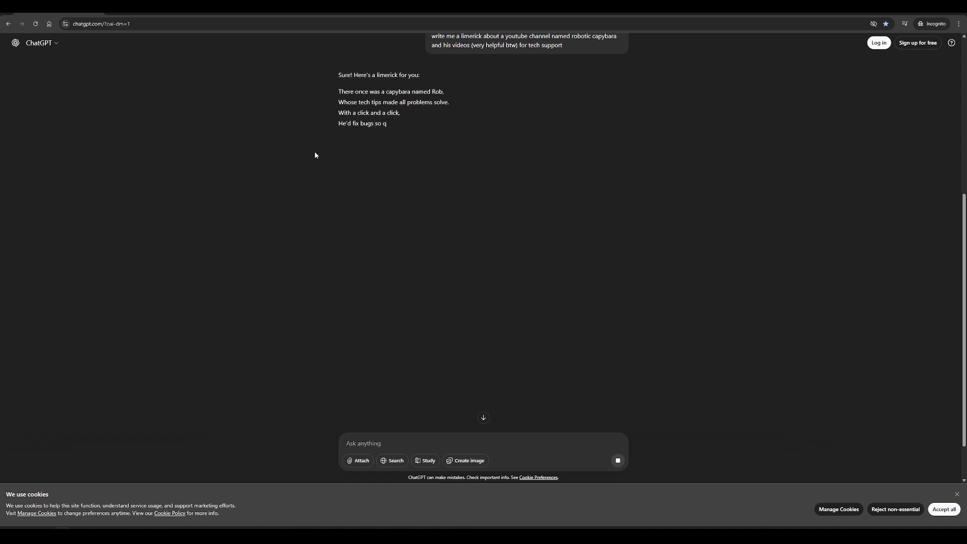
Copy the five-line capybara limerick from ChatGPT's reply into the song's lyrics in Suno
drag(475, 144, 327, 90)
click(413, 200)
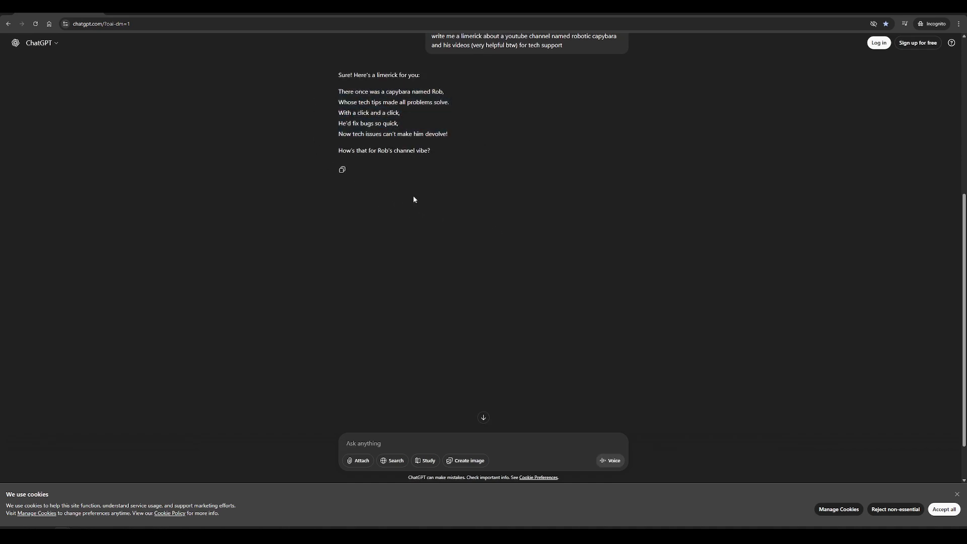
drag(448, 136, 318, 83)
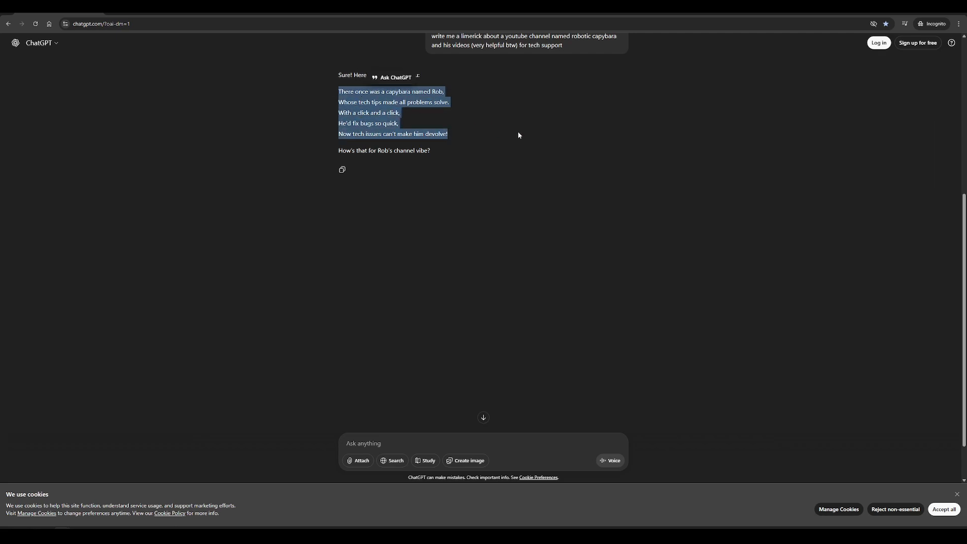
scroll(524, 135, up, 2)
click(525, 148)
scroll(525, 148, down, 4)
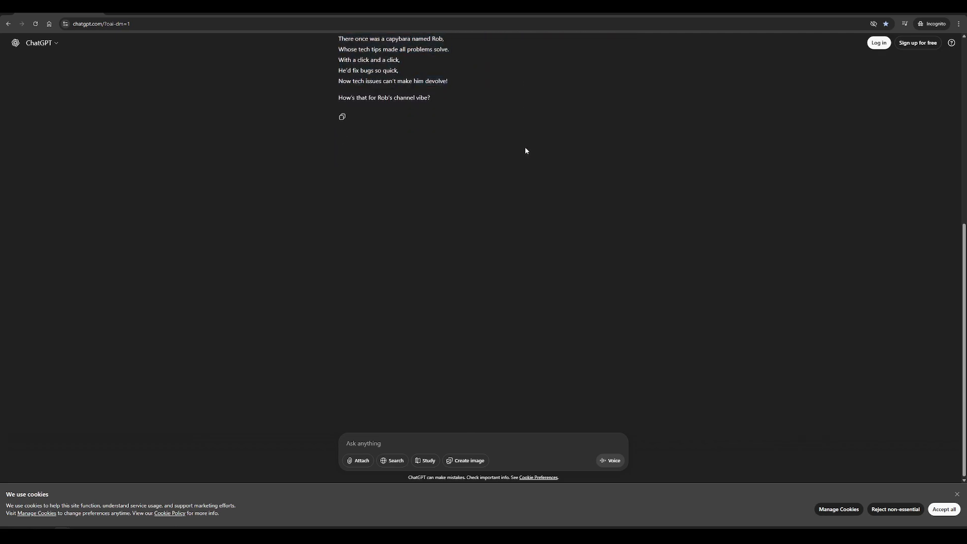
scroll(816, 76, up, 1)
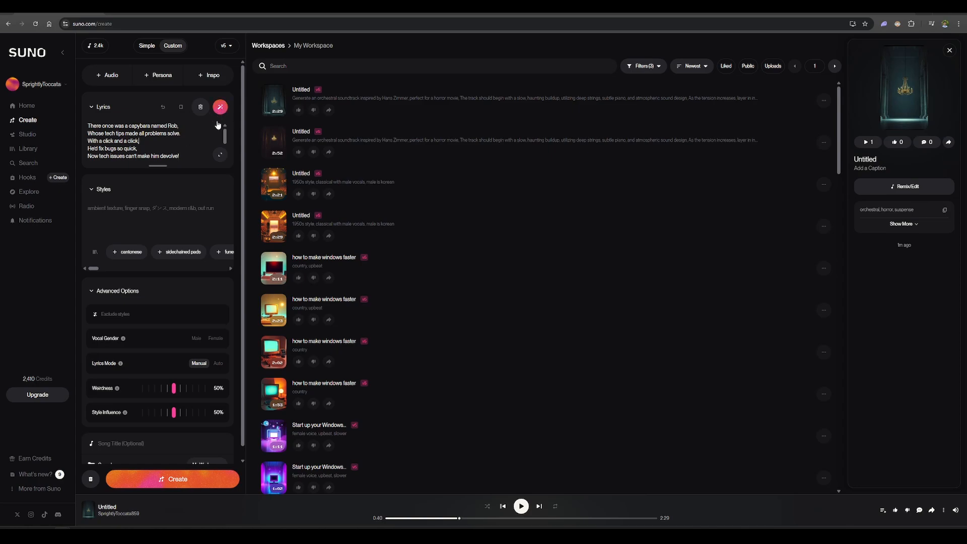
Have the song's lyrics rewritten with the edit instruction "make it sound exciting and fullfulling"
drag(179, 158, 88, 125)
click(162, 142)
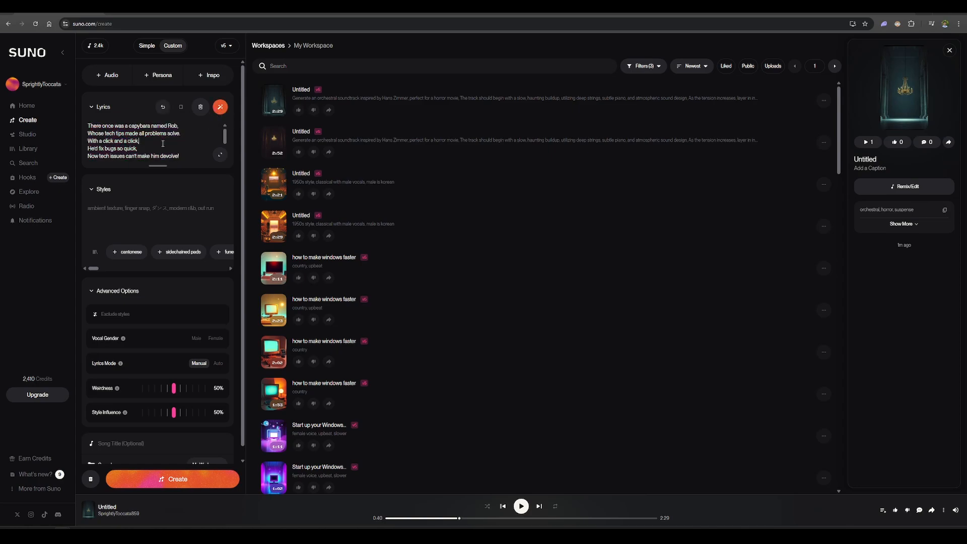
click(222, 110)
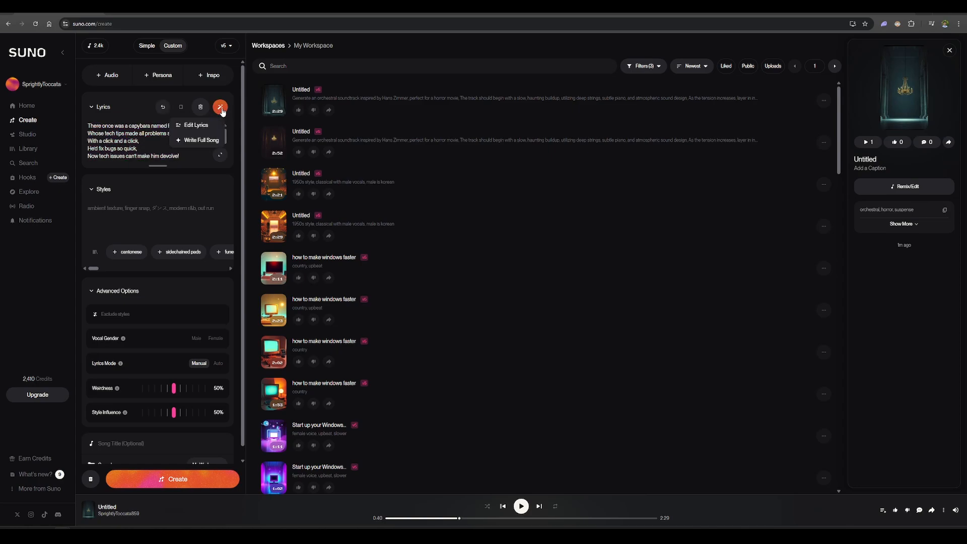
click(207, 129)
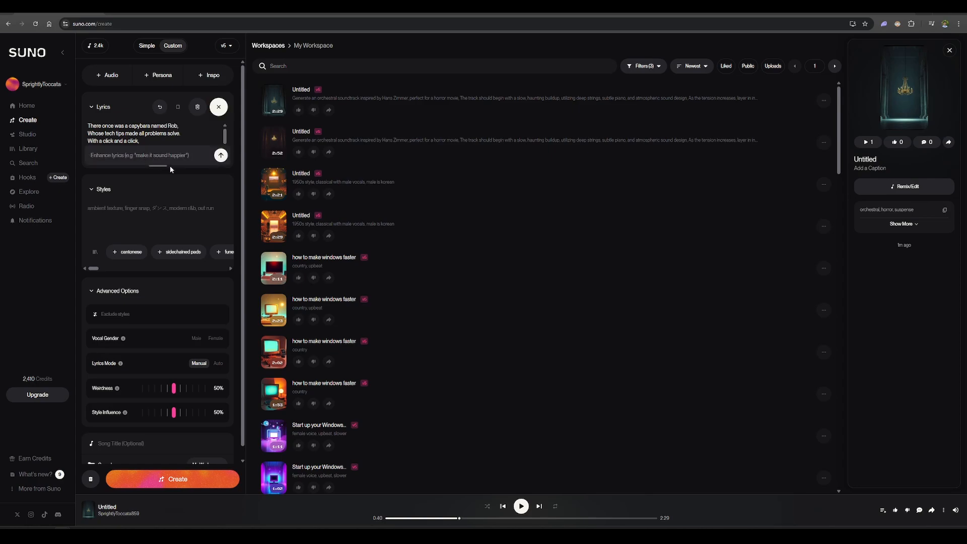
text(make it sound exciting and fulfulling)
key(Return)
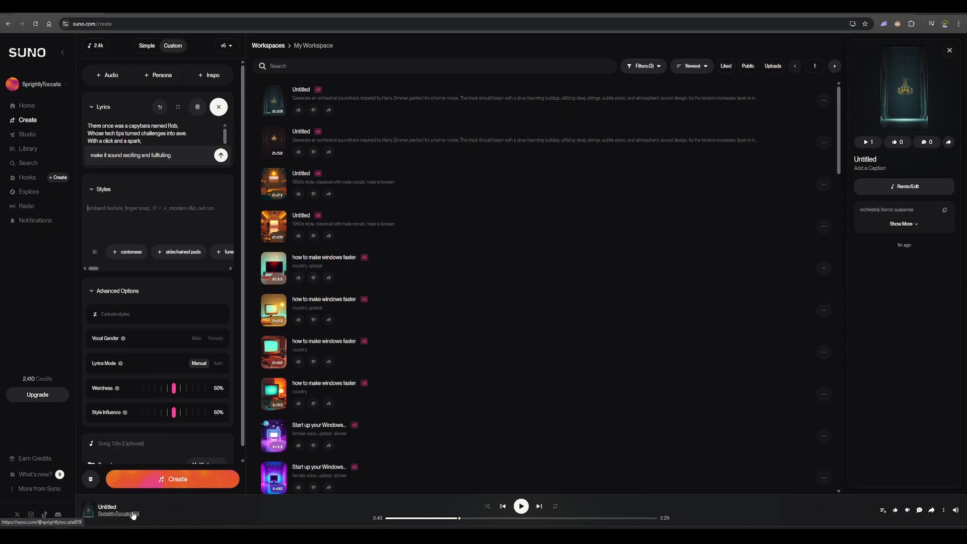
Set the Styles description to "country music, upbeat and exciting" and create the song
text(country m)
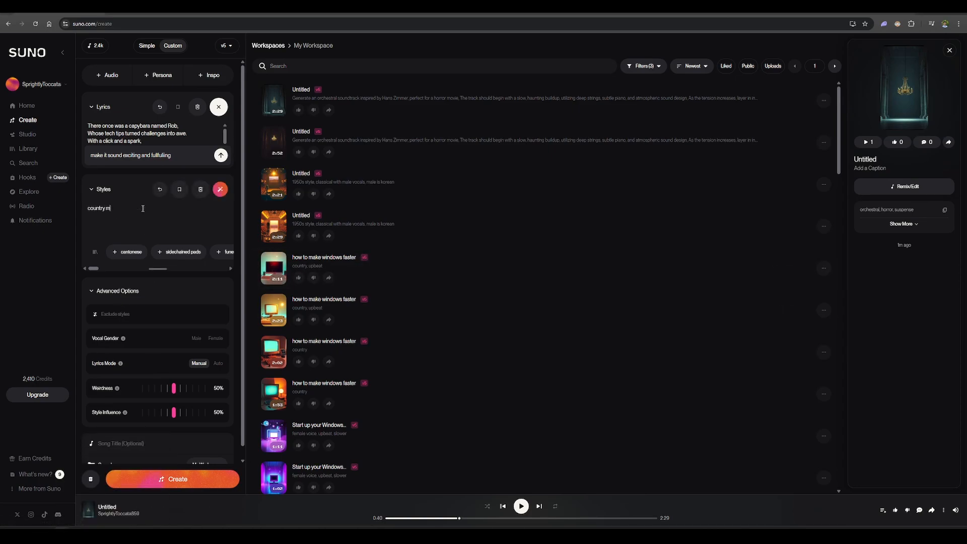
text(usic, upbeat and exciting)
click(196, 485)
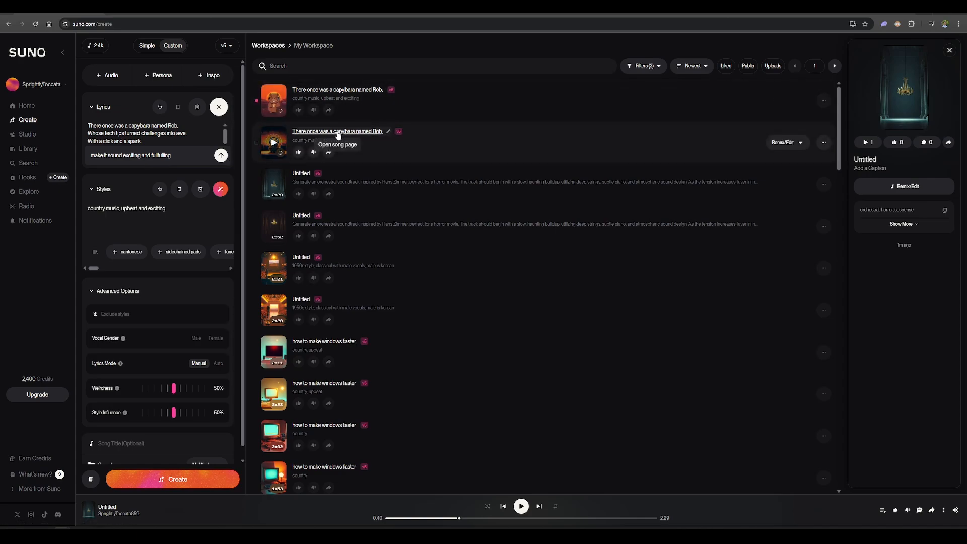
Listen to both newly generated country versions of the capybara song, starting with the second one
click(265, 146)
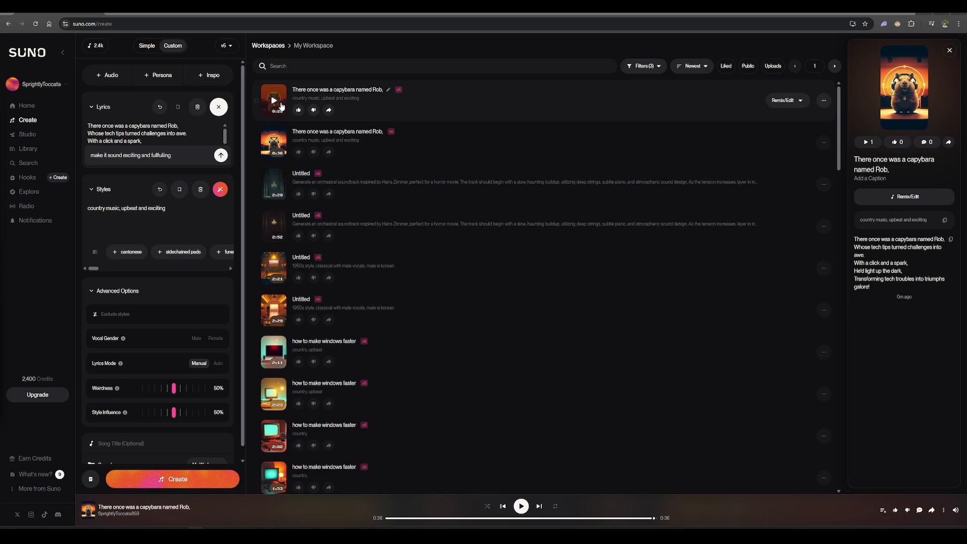
click(280, 106)
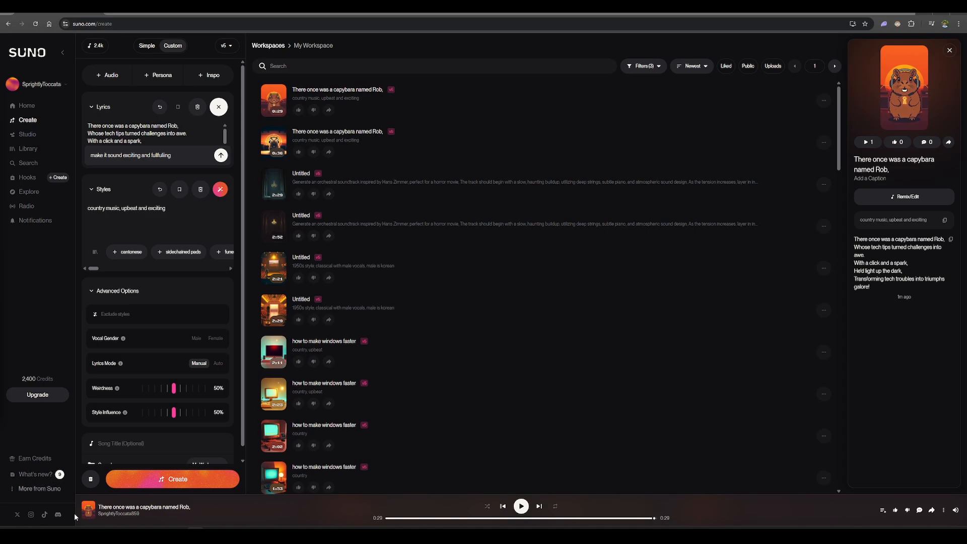
Switch to ChatGPT and send "make it korean instead" as a follow-up to the capybara limerick
mouse_move(180, 518)
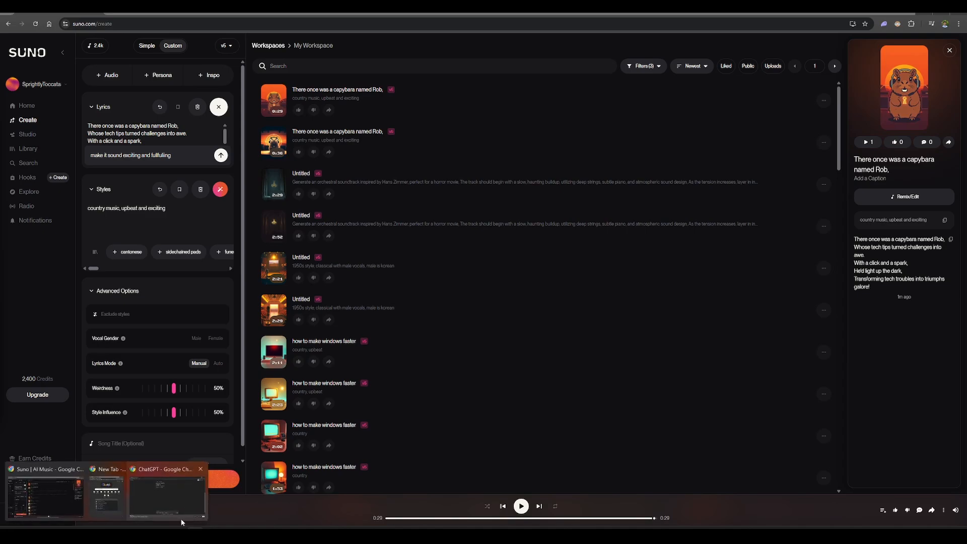
click(146, 499)
click(404, 441)
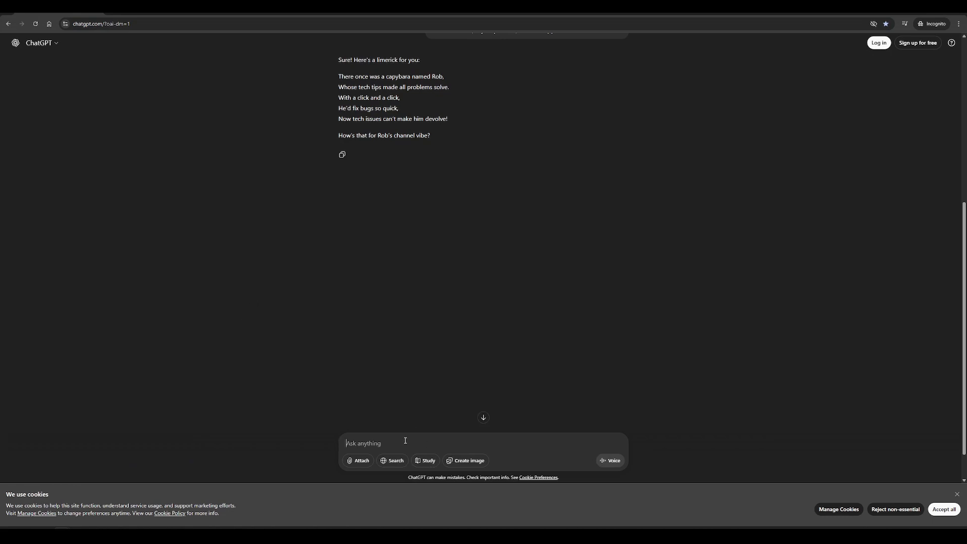
text(make it korean instead)
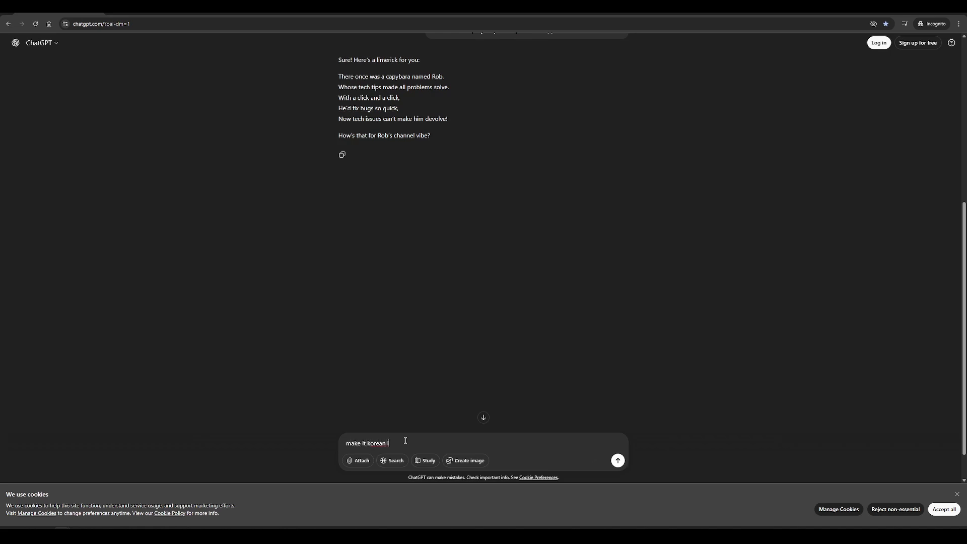
key(Return)
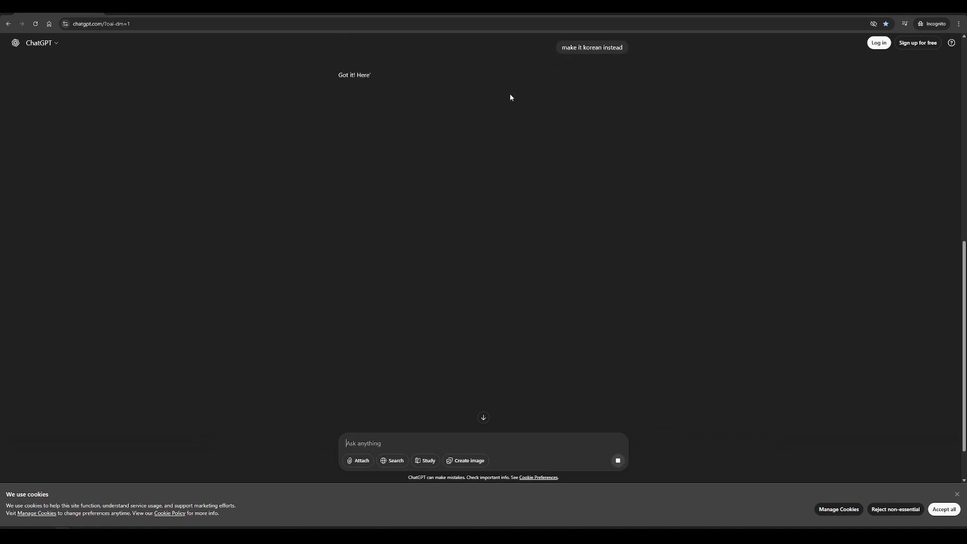
Copy the five-line Korean limerick from ChatGPT's reply and replace the song's lyrics in Suno with it
drag(421, 136, 290, 94)
click(923, 7)
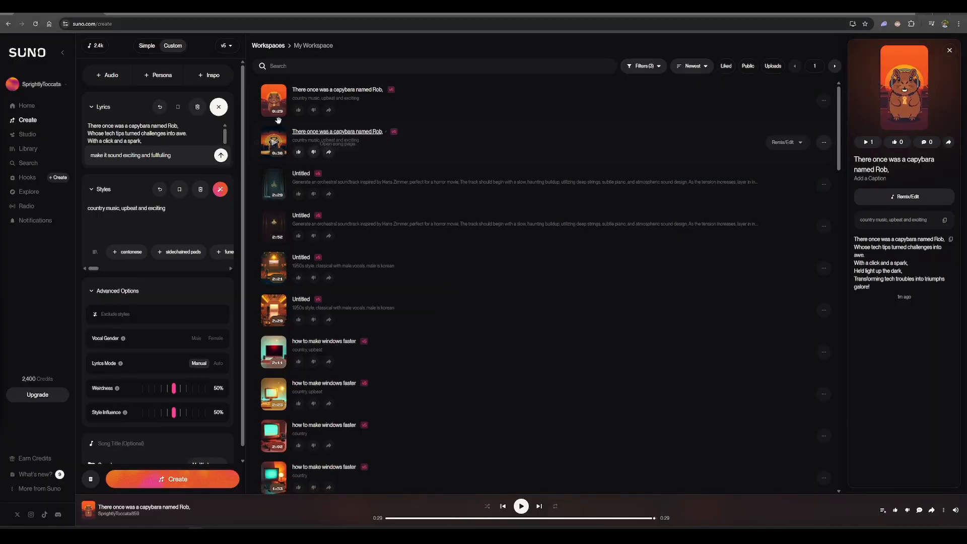
click(162, 137)
key(ctrl+a)
key(ctrl+v)
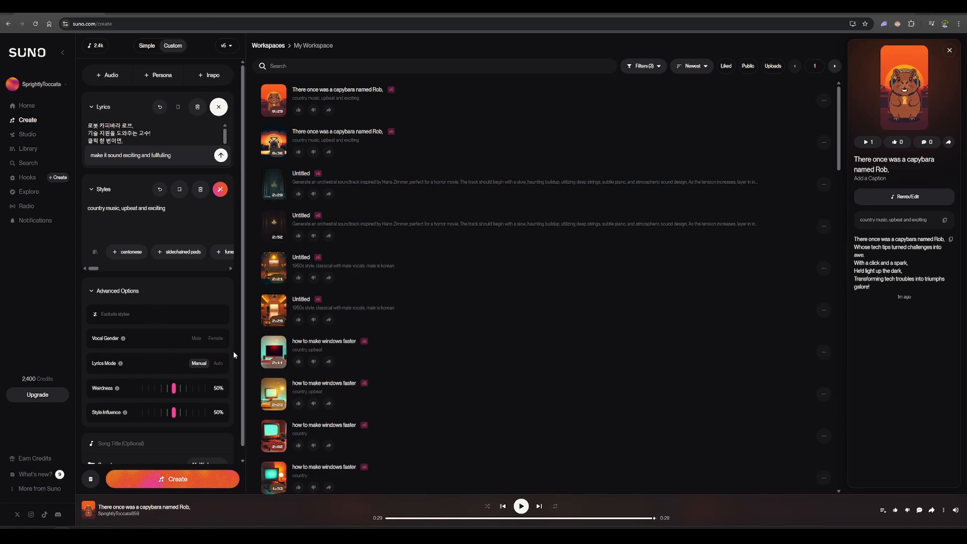
Set the vocal gender to Female, Weirdness to 84% and Style Influence to 75%
click(216, 339)
click(217, 339)
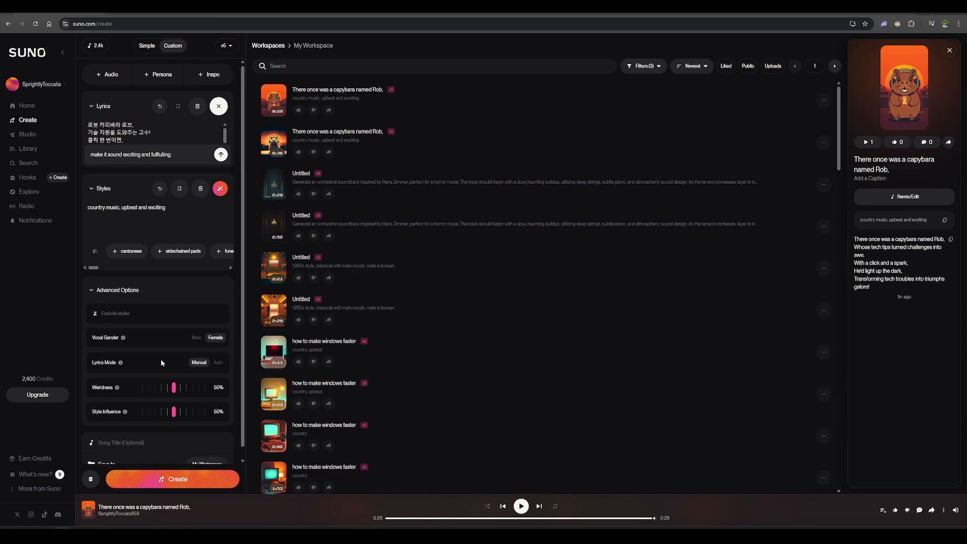
scroll(216, 352, down, 1)
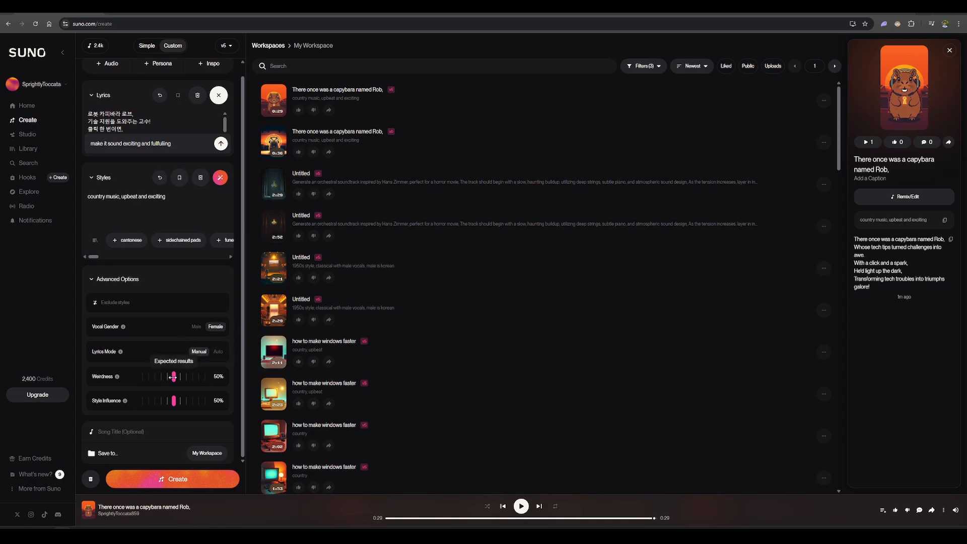
drag(173, 376, 195, 377)
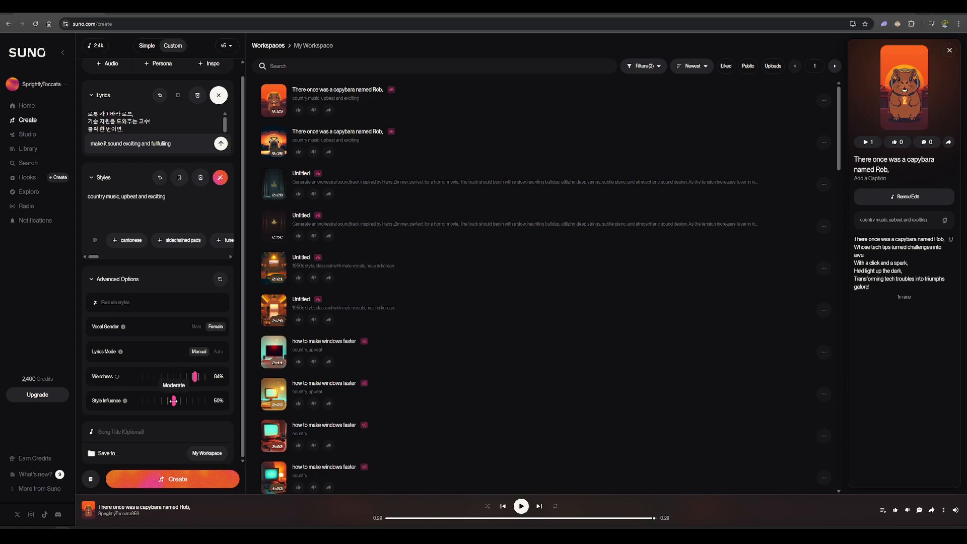
mouse_move(174, 401)
mouse_down()
mouse_move(211, 405)
mouse_move(190, 402)
mouse_up()
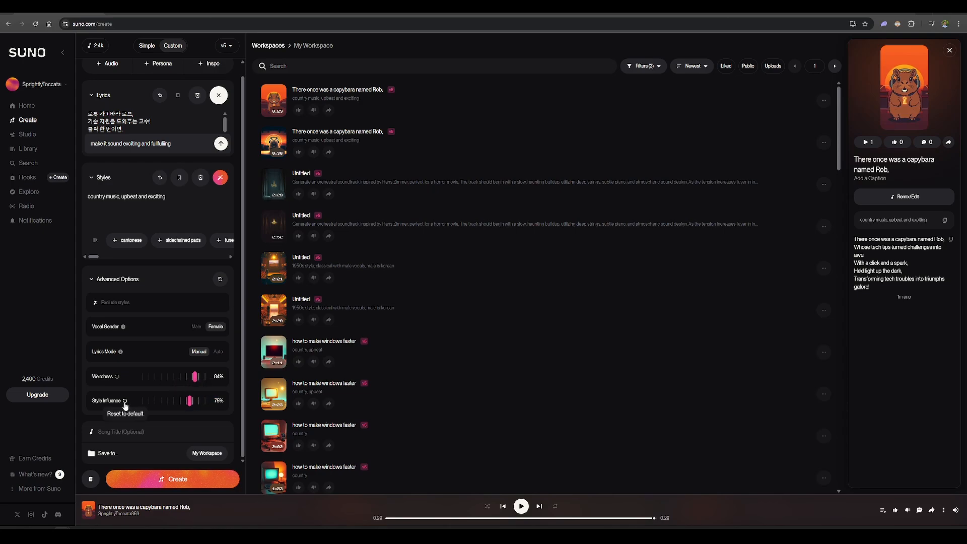
Append ", lots of harmonica" to the Styles description and create the Korean song
click(150, 203)
drag(170, 200, 60, 205)
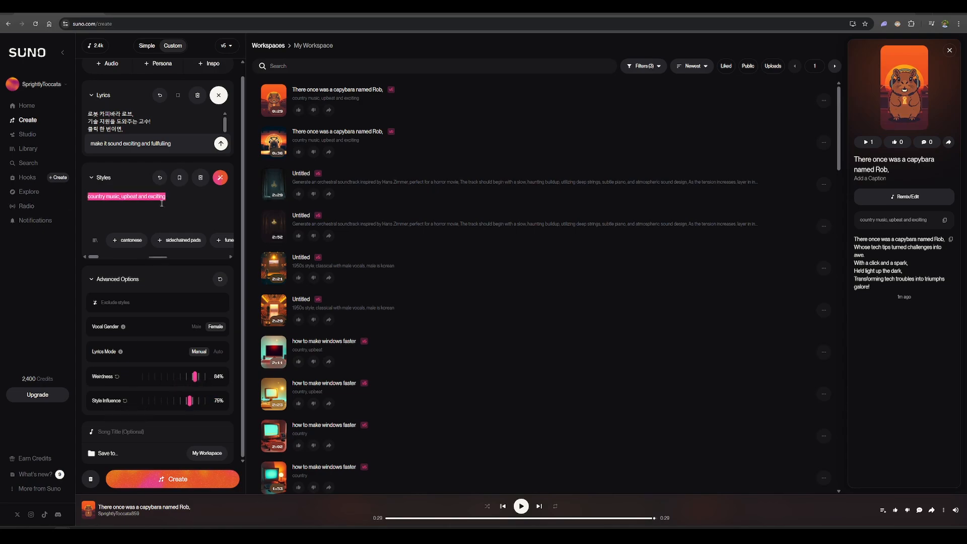
click(183, 201)
text(, lots)
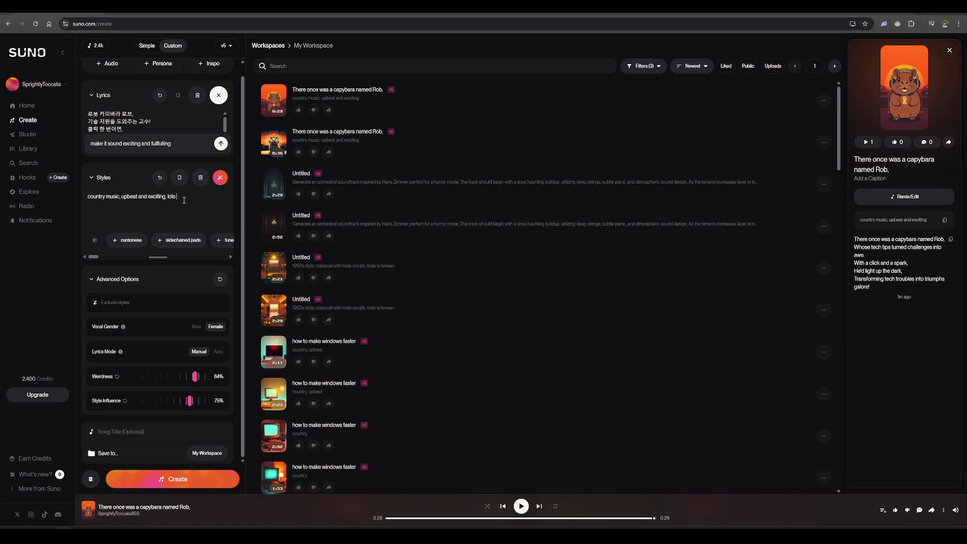
text( of harmonica)
click(183, 482)
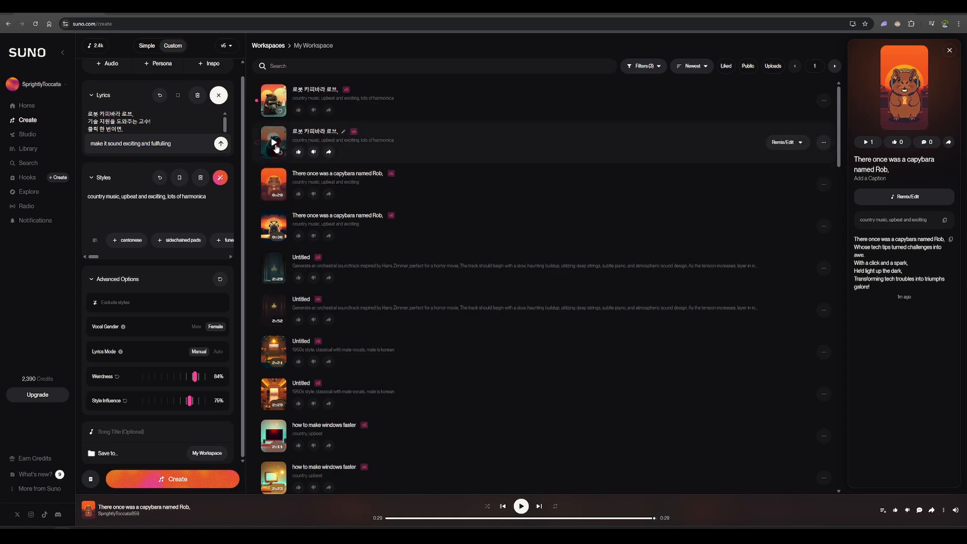
Listen to both newly generated Korean song versions, pausing the second one before playing the first
click(274, 143)
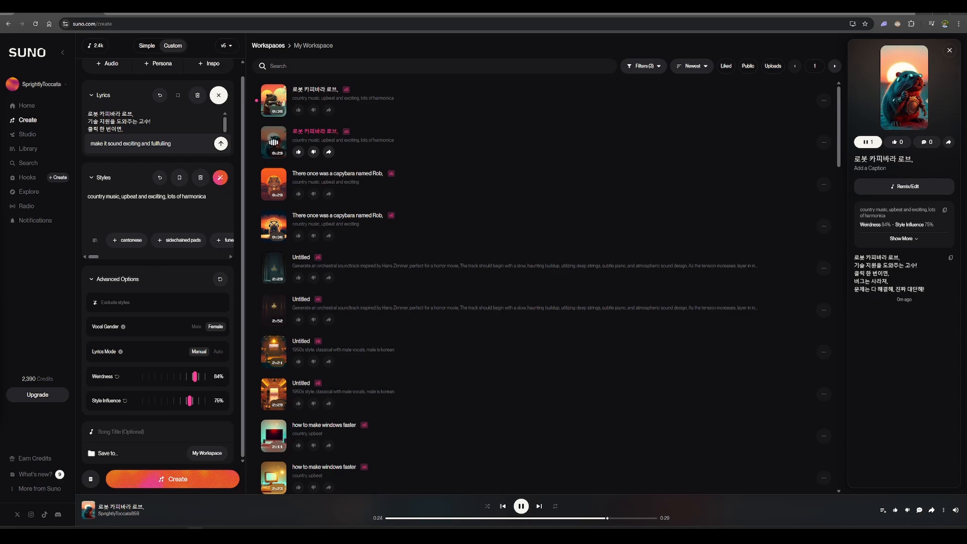
click(524, 507)
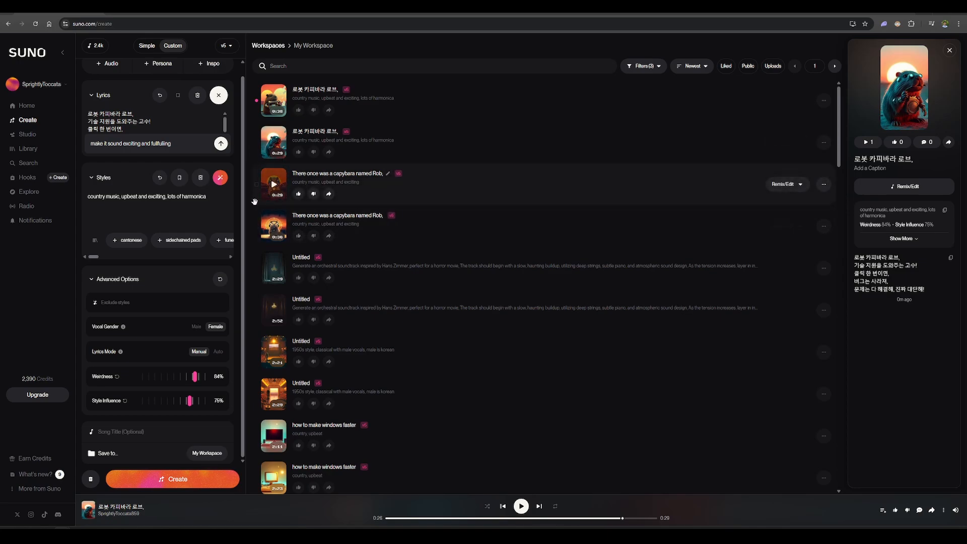
click(274, 107)
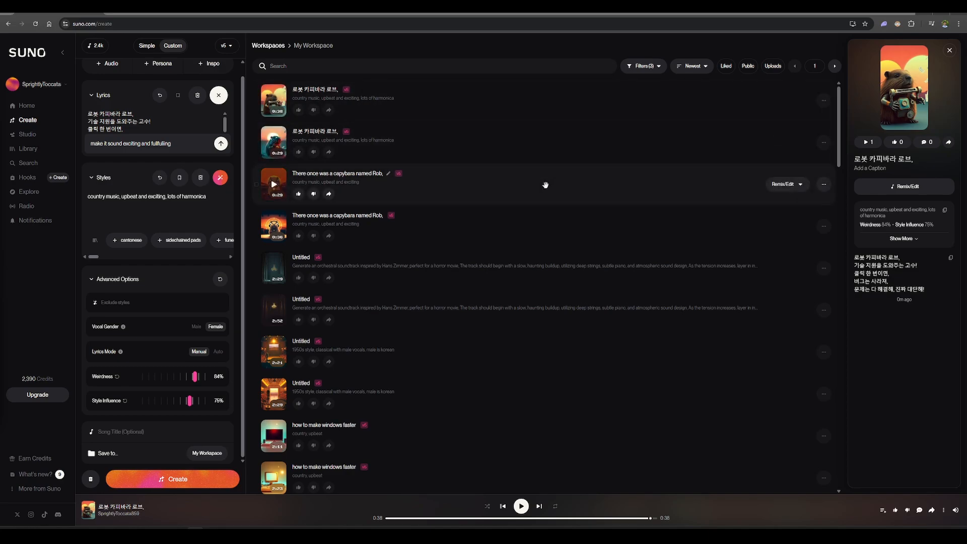
Download the second Korean song version in the workspace list as MP3 audio
click(823, 144)
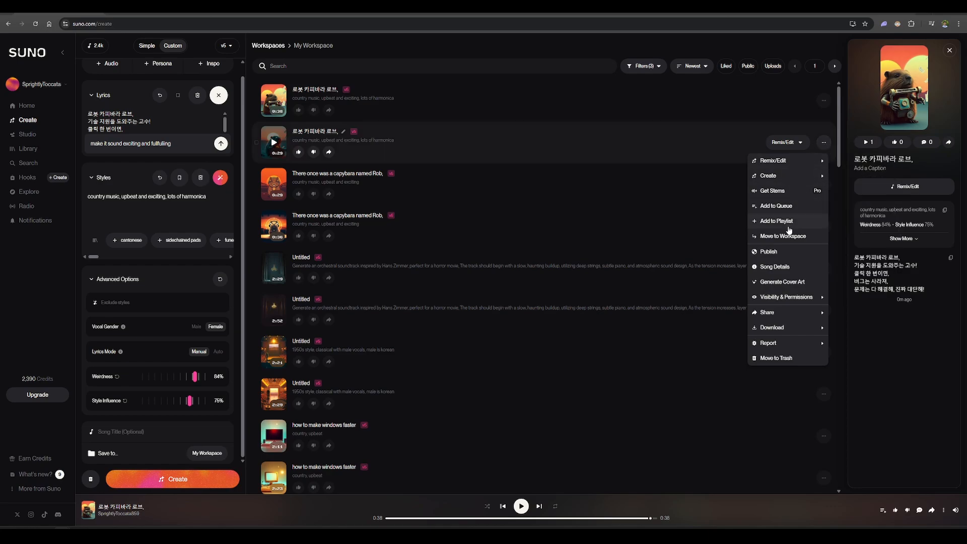
mouse_move(784, 327)
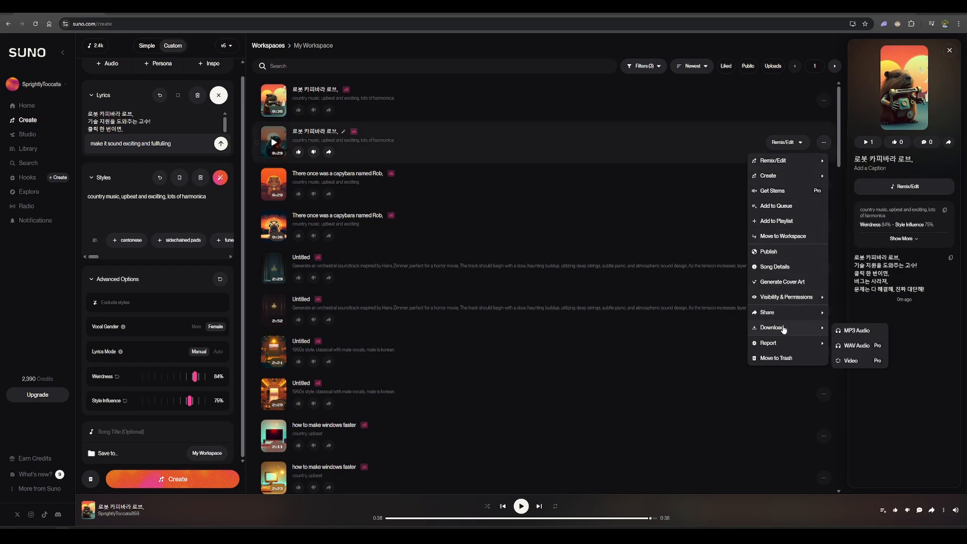
click(857, 330)
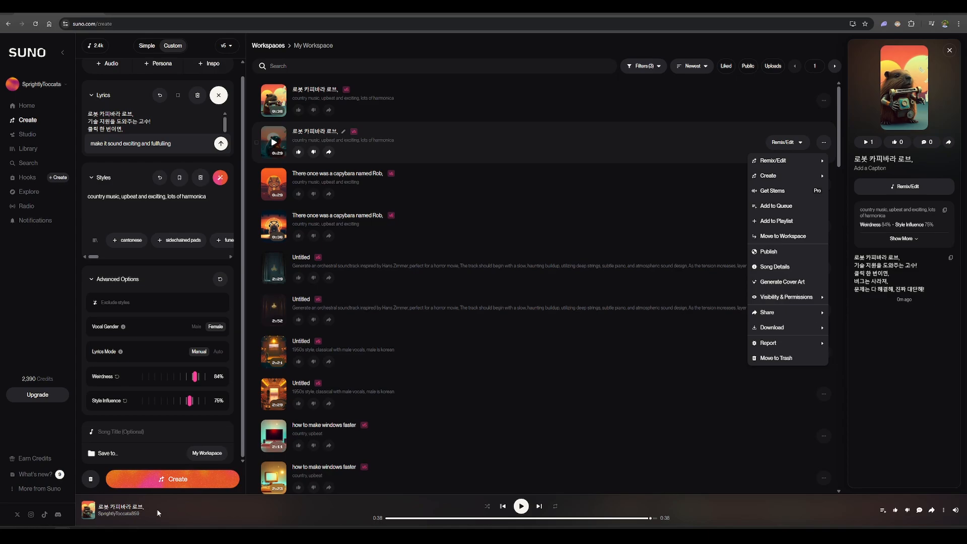
In ChatGPT, send "i want to create a song similar to boulevard of broken dreams, give me a perfect prompt in suno that will do so"
mouse_move(158, 524)
click(166, 490)
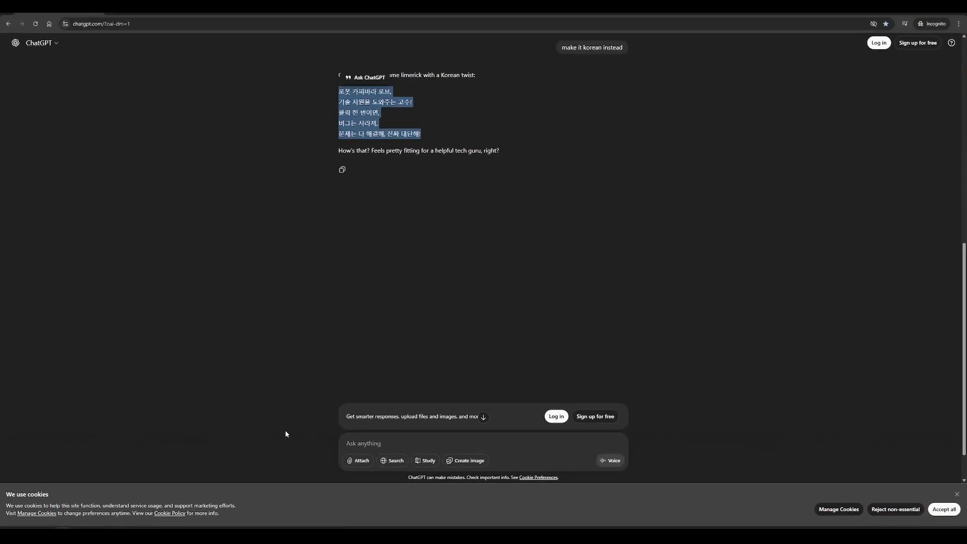
click(473, 442)
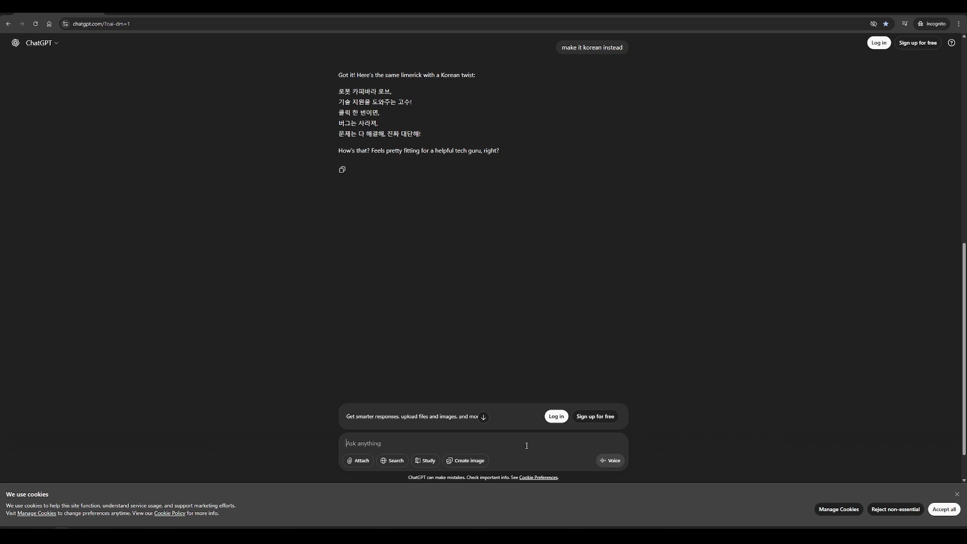
text(i want to create )
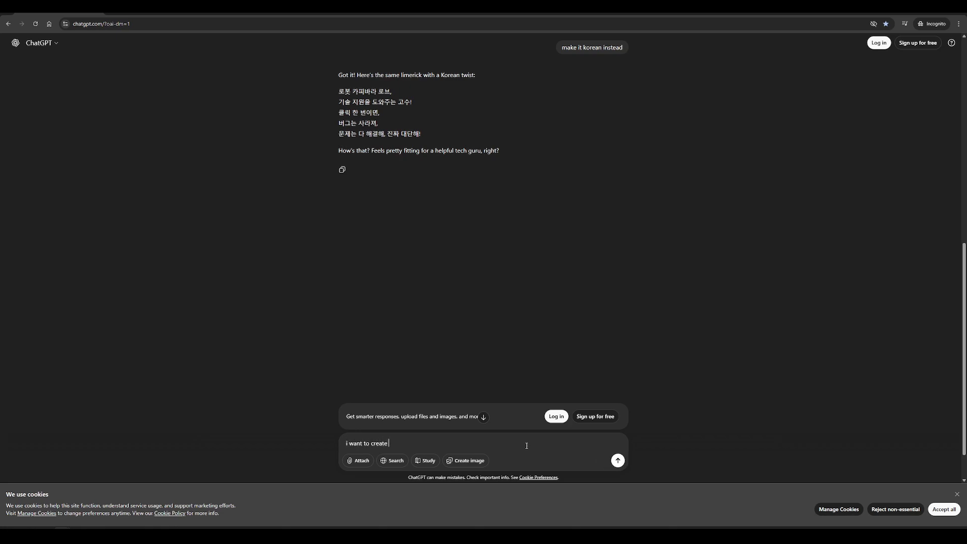
text(a song similar to boulevard of broken dreams, )
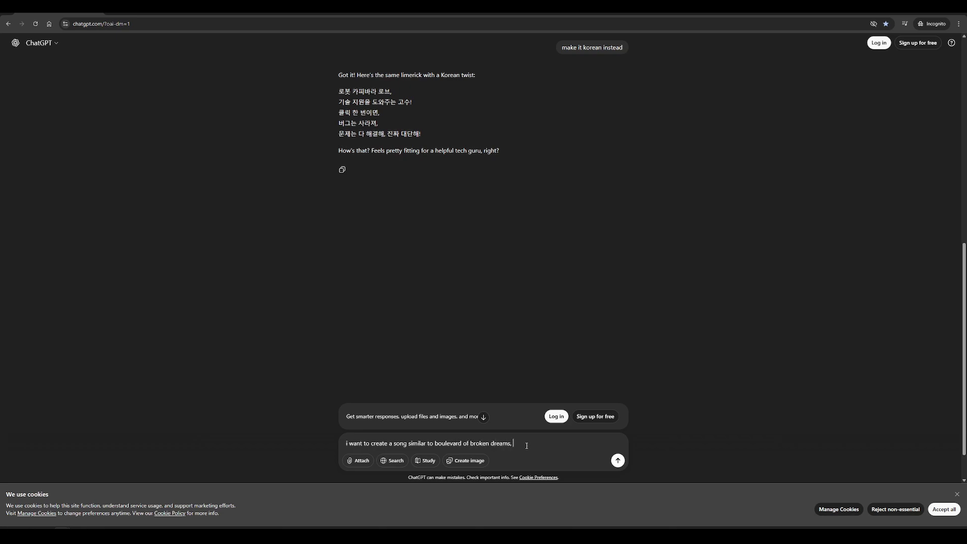
text(give me a perfect prompt in suno that will do so)
key(Return)
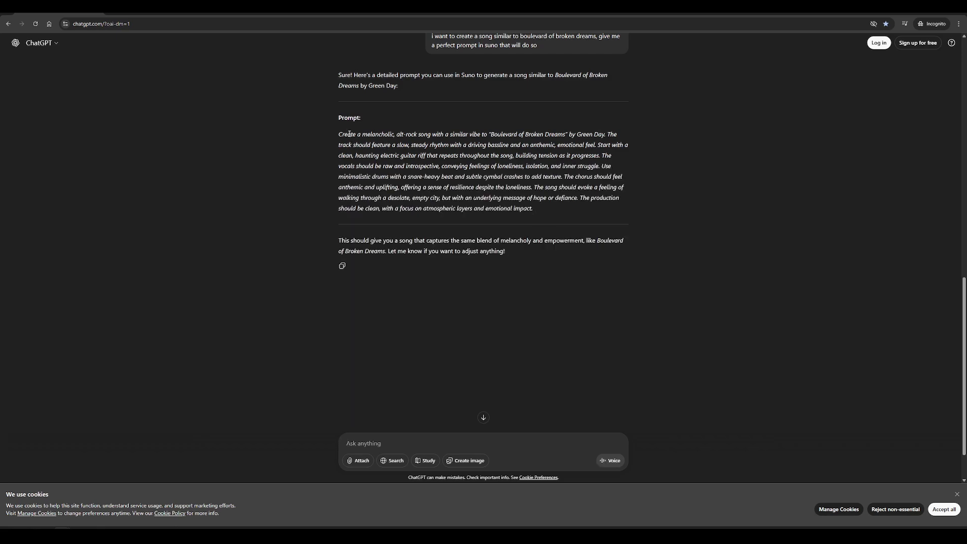
Copy the melancholic alt-rock prompt from ChatGPT's reply and replace the Styles description in Suno with it
drag(345, 136, 380, 135)
click(382, 134)
drag(443, 134, 471, 135)
click(478, 143)
triple_click(548, 212)
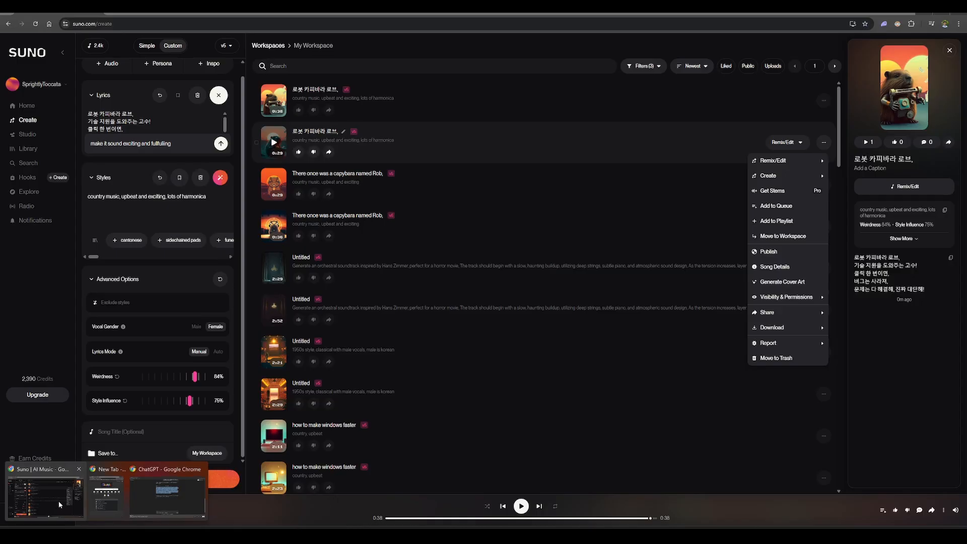
click(58, 500)
click(195, 196)
key(ctrl+v)
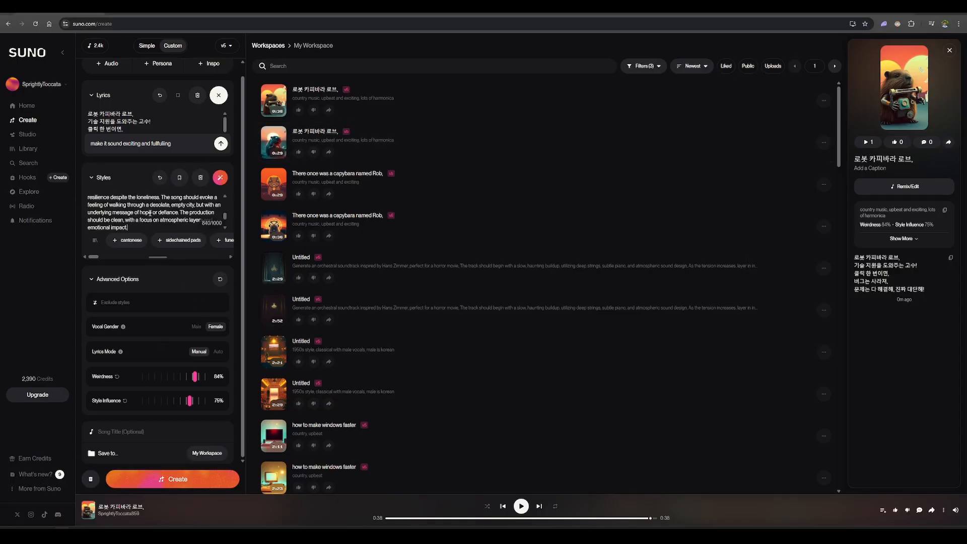
Close the lyrics enhancement prompt and delete all the Korean lyrics from the song
scroll(162, 116, up, 1)
click(217, 109)
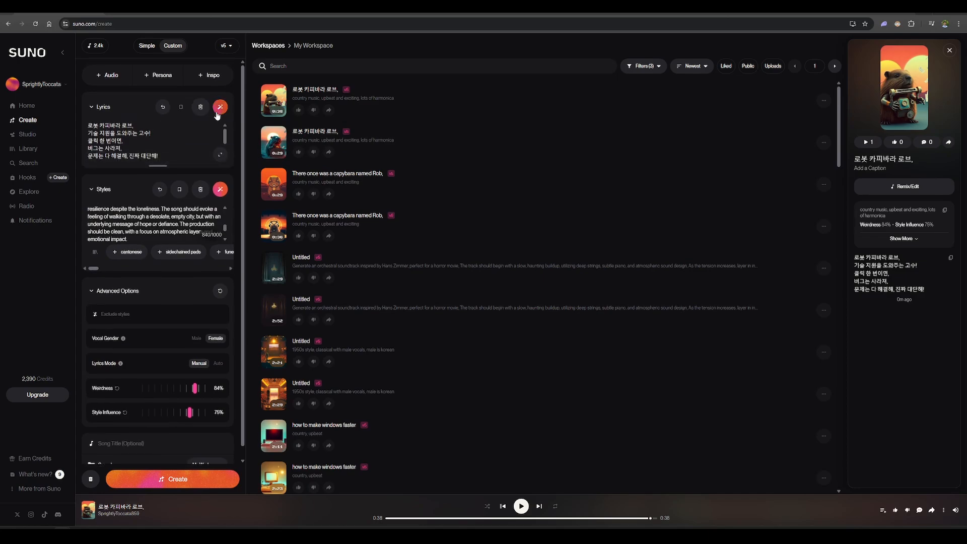
click(143, 141)
key(ctrl+a)
key(BackSpace)
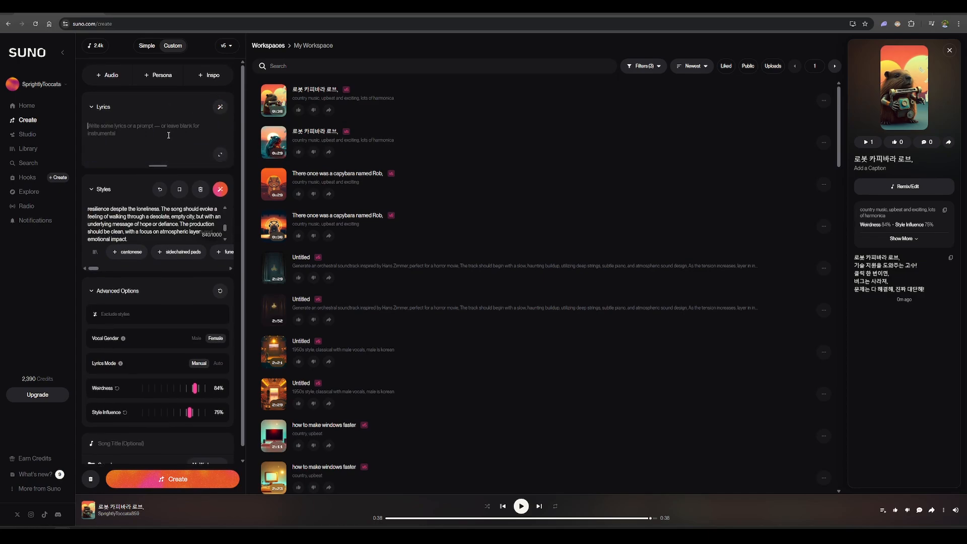
Collapse the empty lyrics section, create the melancholic alt-rock song, and preview the second new untitled version in the workspace list
click(92, 107)
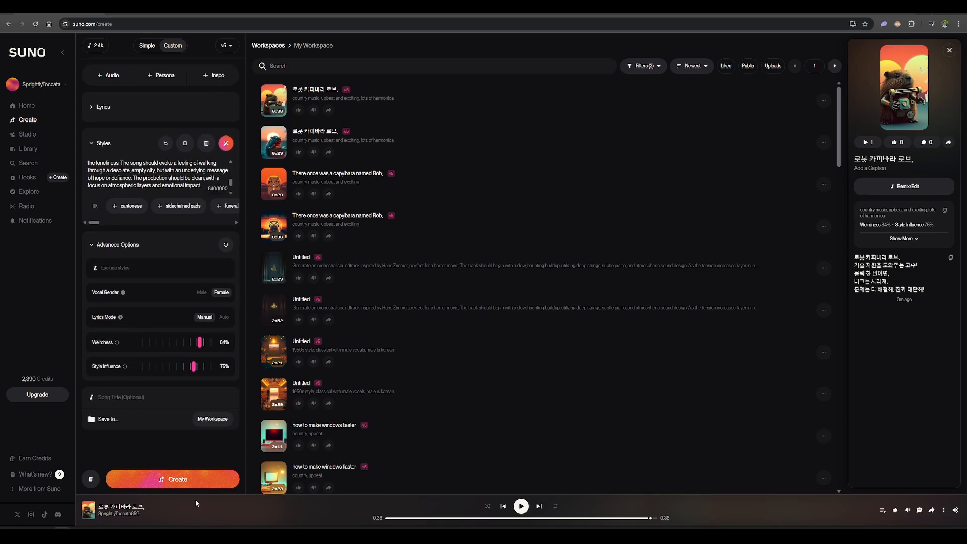
click(178, 481)
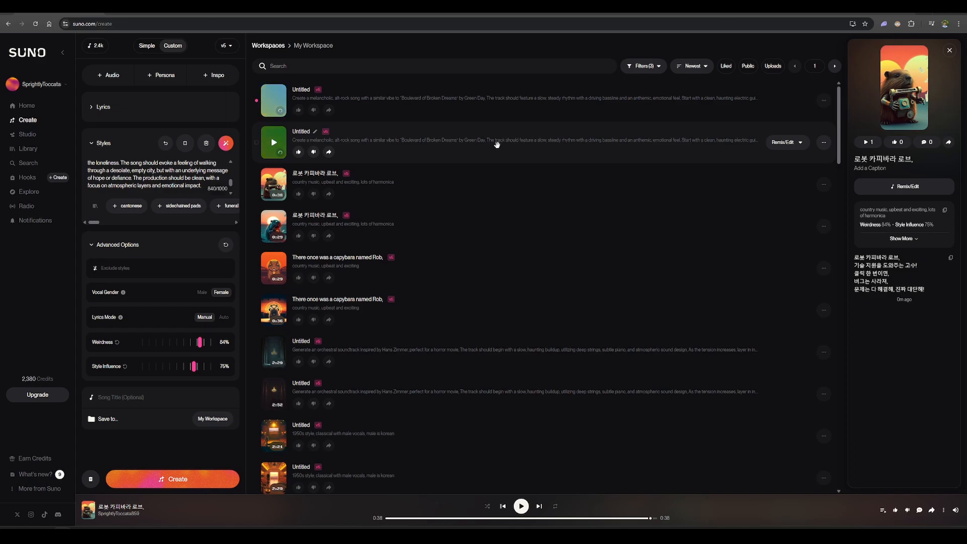
click(274, 144)
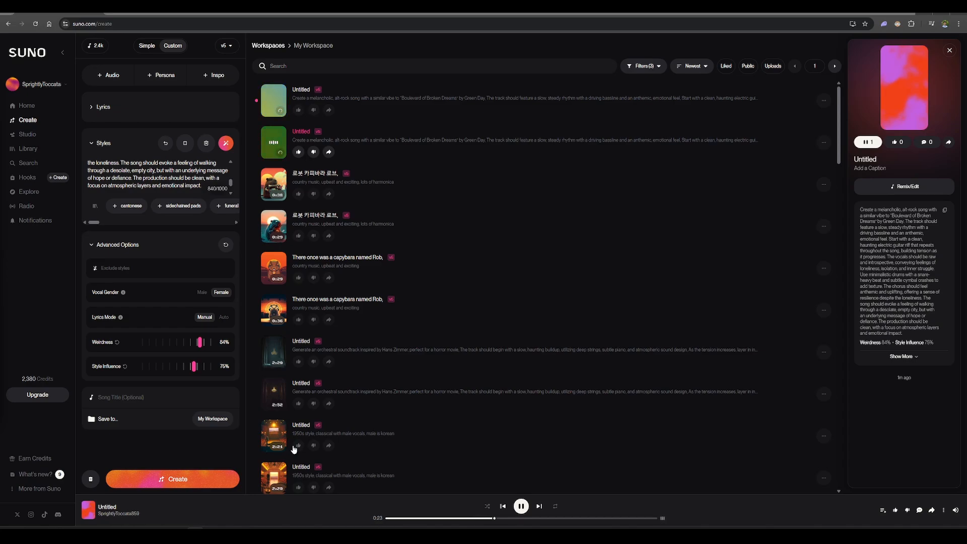
click(521, 507)
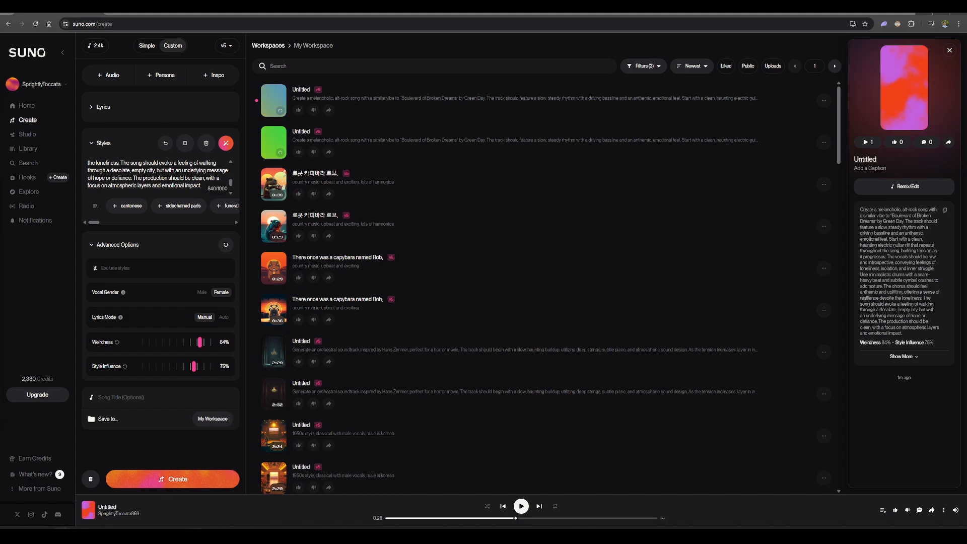
Switch to the ChatGPT conversation and get ready to write a new message under the alt-rock prompt
click(53, 504)
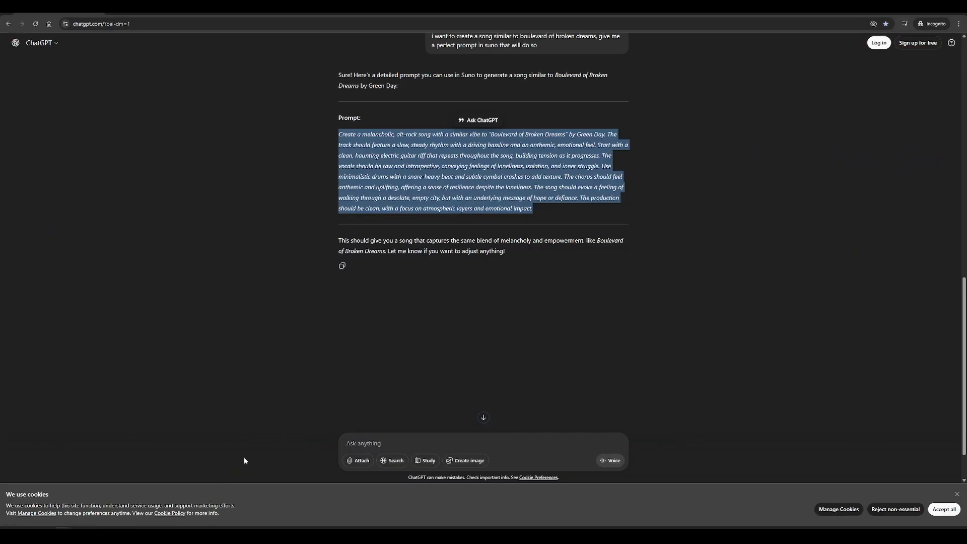
click(434, 447)
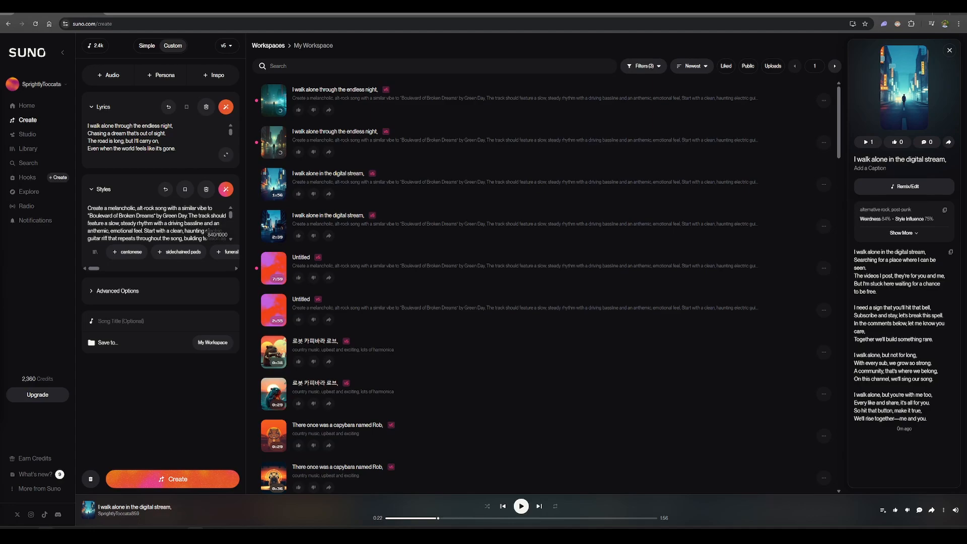
In ChatGPT, review the request "make lyrics with the same syllabuls but not same theme" and the verses and choruses written in reply
mouse_move(54, 509)
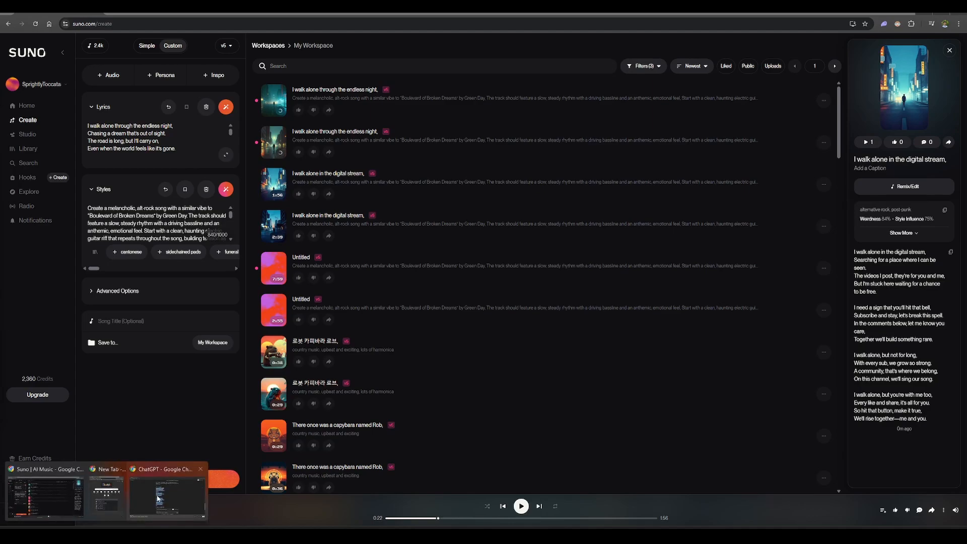
click(158, 487)
click(460, 217)
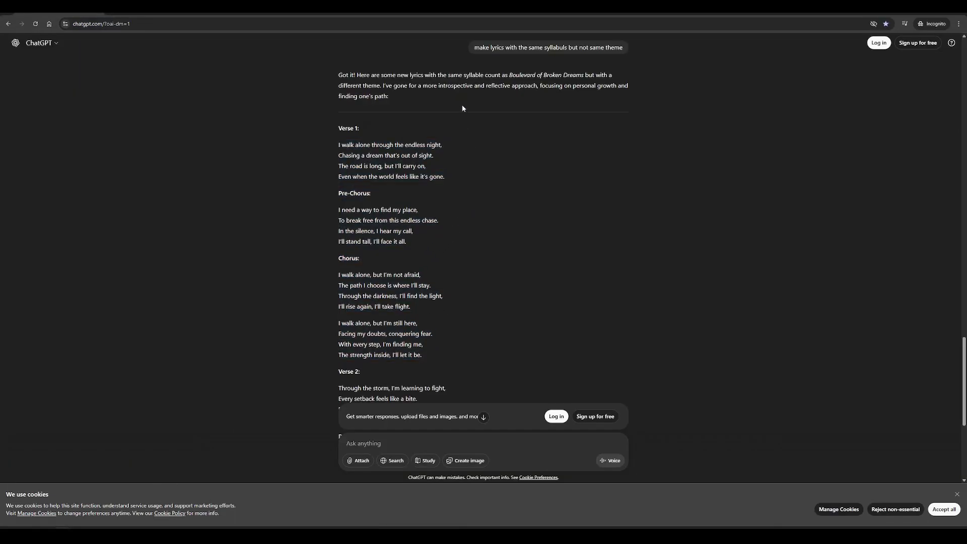
scroll(452, 104, up, 1)
scroll(429, 151, down, 1)
triple_click(344, 83)
drag(479, 48, 673, 53)
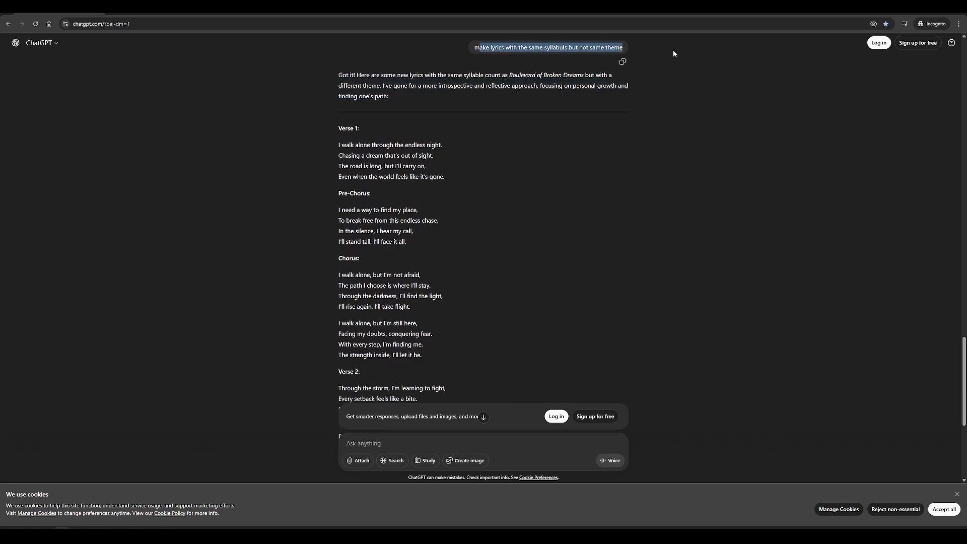
click(670, 92)
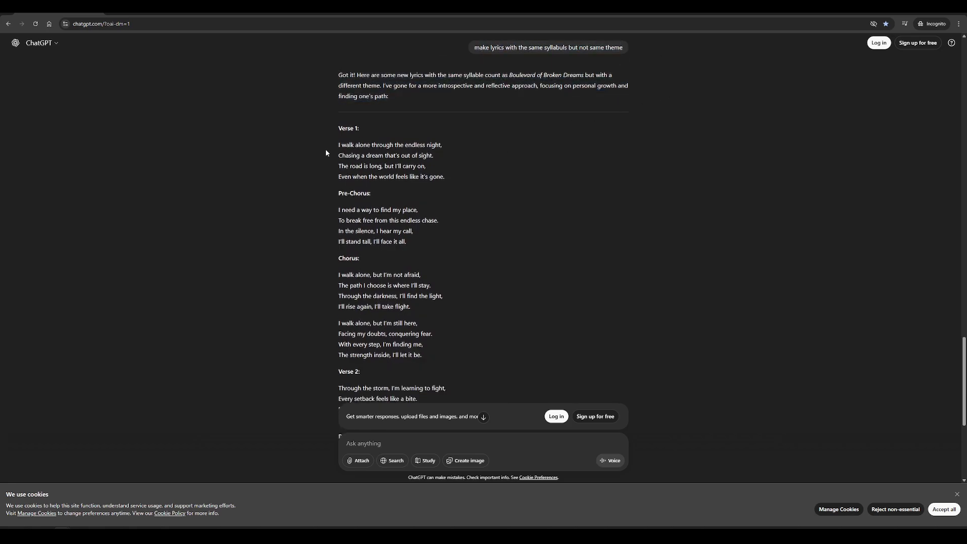
mouse_move(342, 142)
mouse_down()
mouse_move(467, 238)
mouse_move(499, 337)
mouse_move(529, 355)
mouse_move(377, 242)
mouse_move(334, 126)
mouse_up()
click(528, 354)
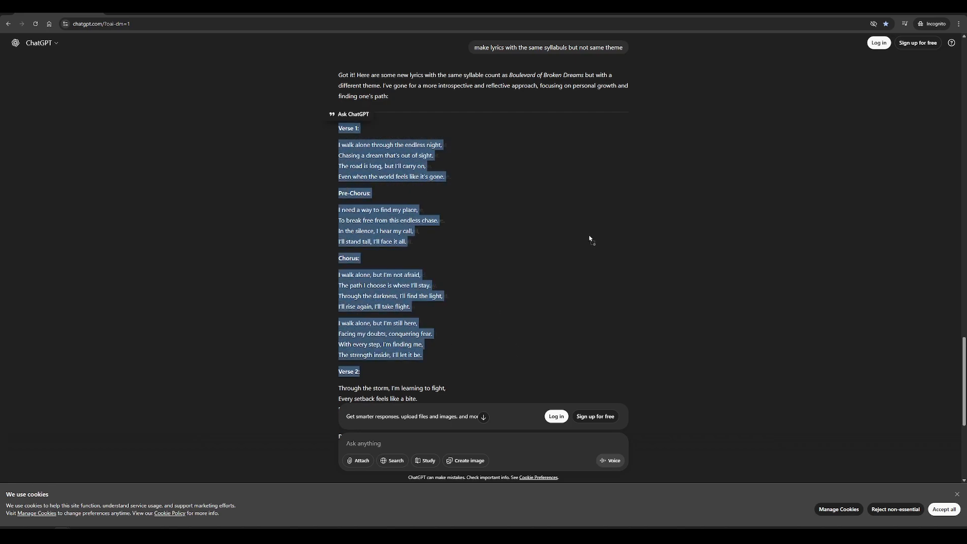
click(565, 247)
Return to Suno and listen to the second version of "I walk alone through the endless night" in the workspace list
click(924, 9)
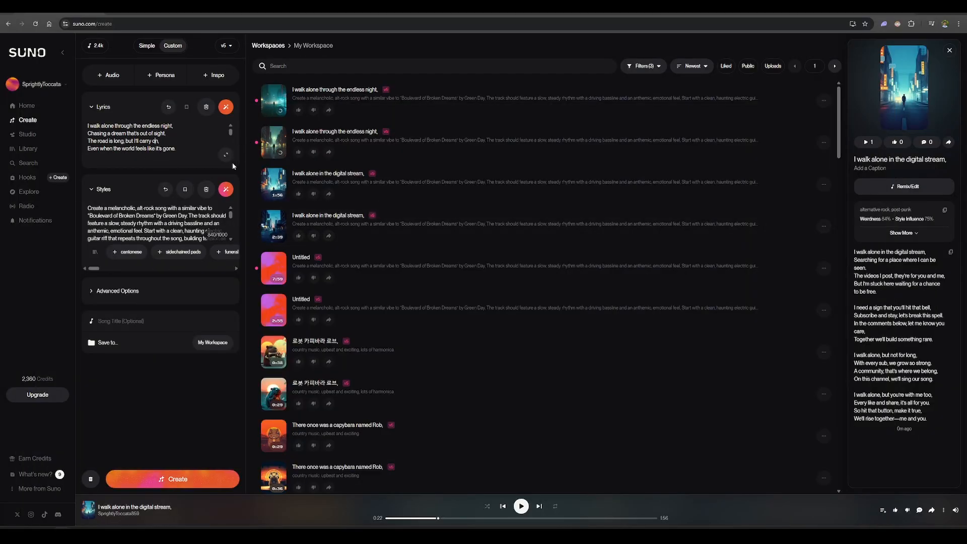
click(274, 143)
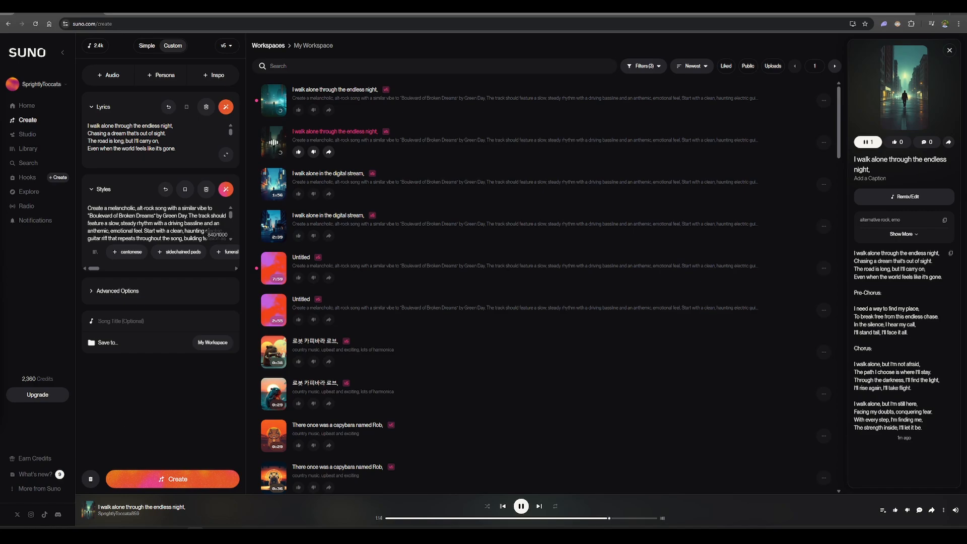
click(522, 506)
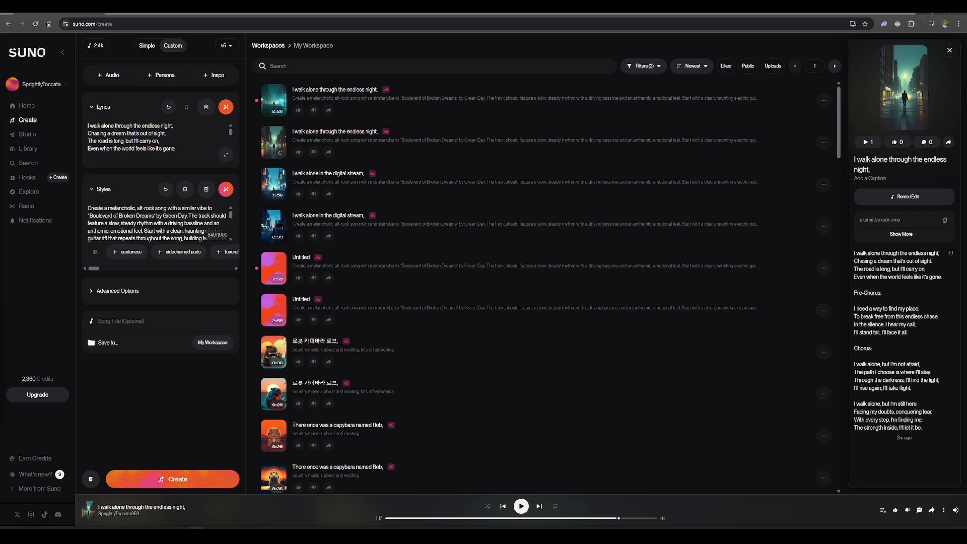